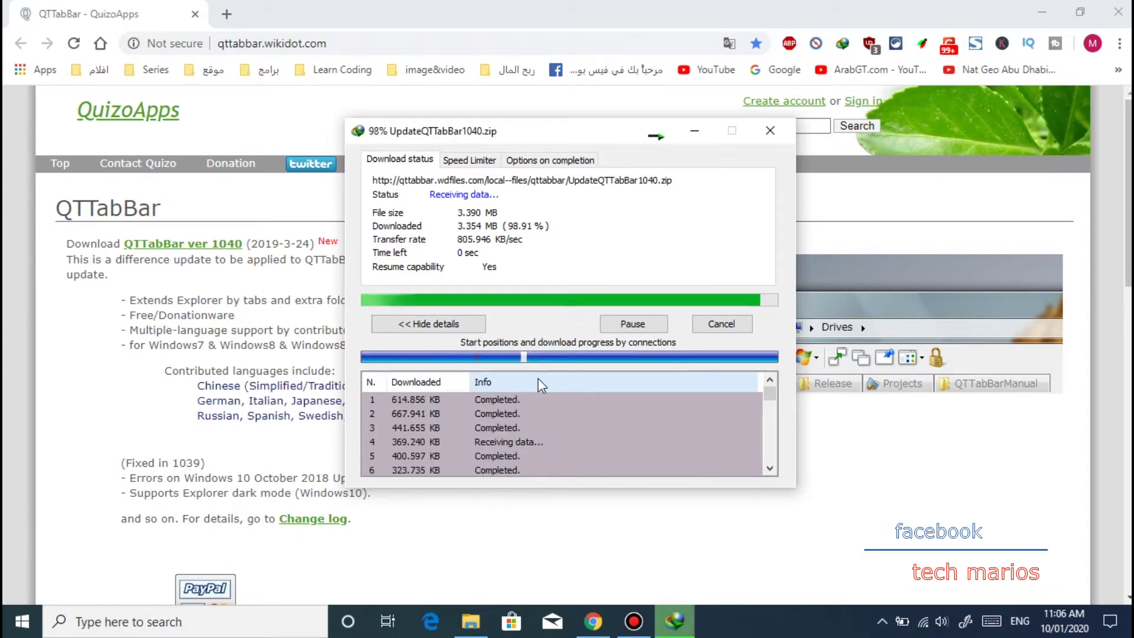
- Open the download folder and extract the QTTabBar_1038 and UpdateQTTabBar1040 archives, each into a folder of its own name
left_click(598, 362)
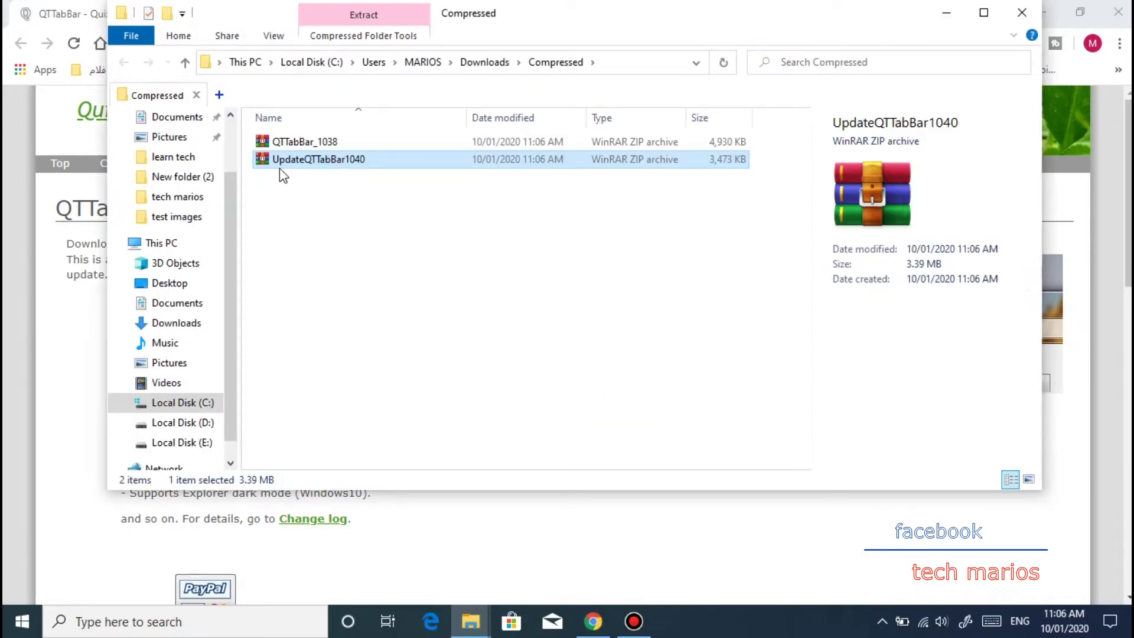
left_click(317, 204)
left_click(302, 143)
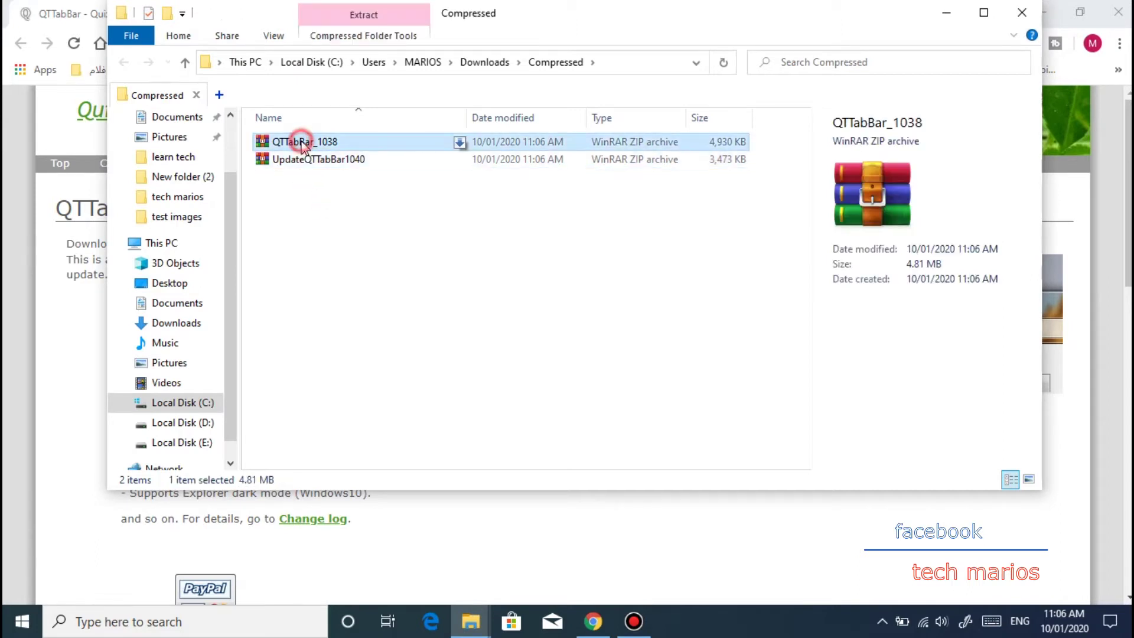
right_click(301, 142)
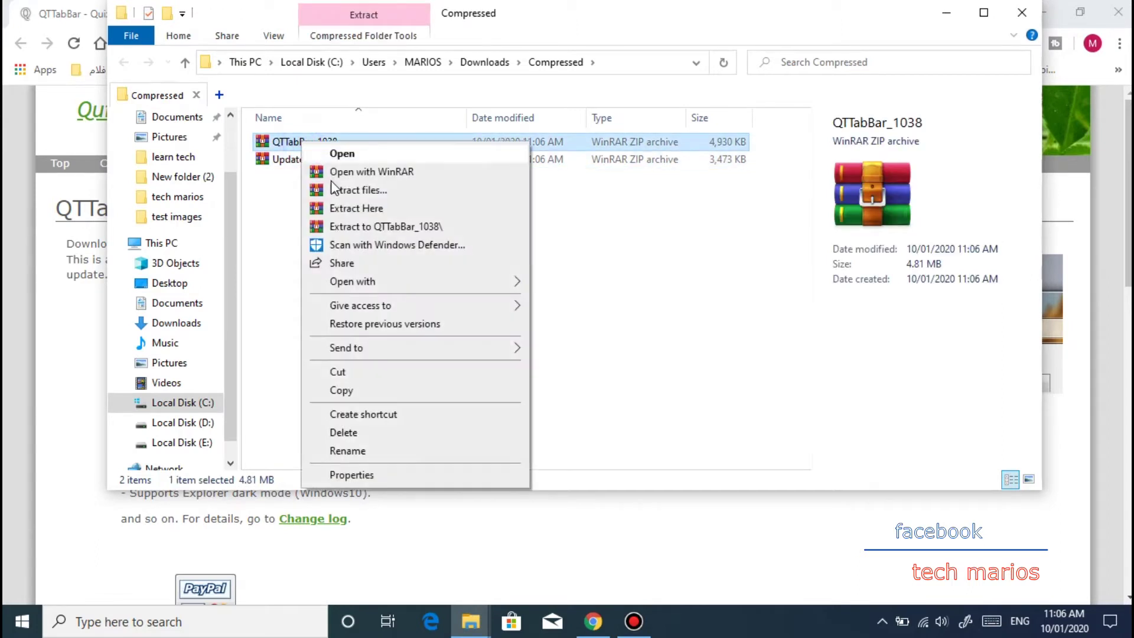
left_click(360, 226)
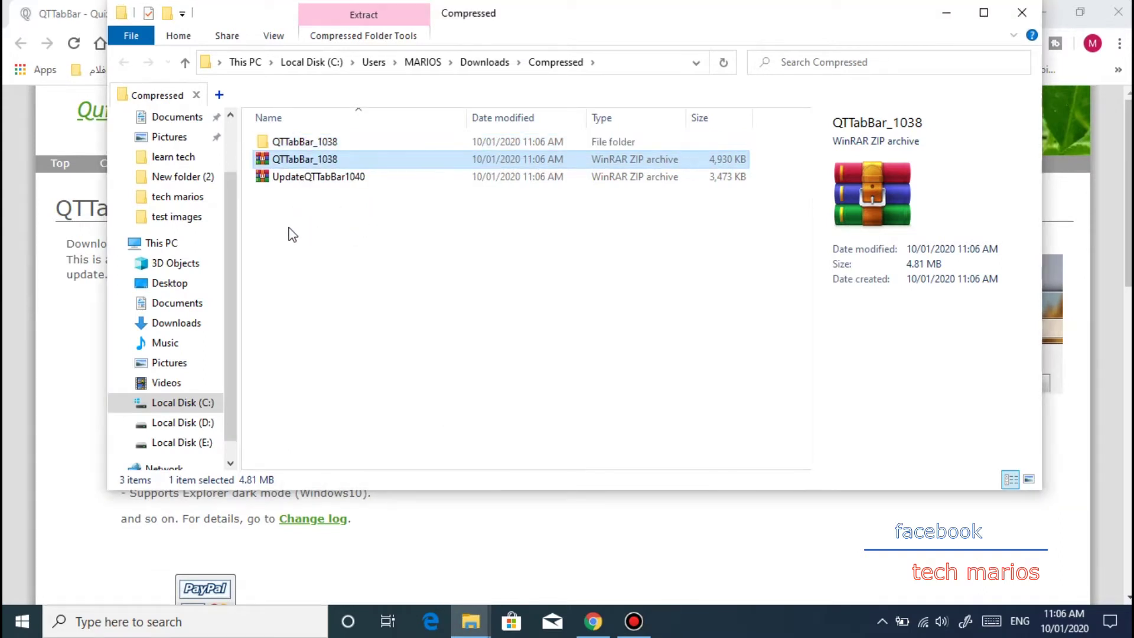
right_click(310, 178)
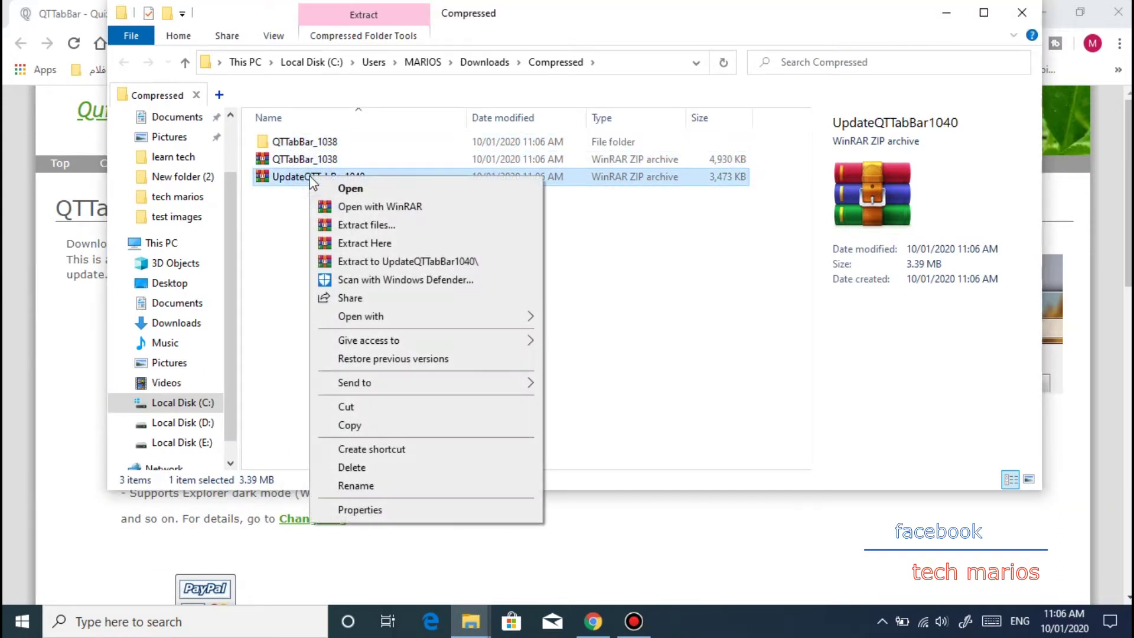
left_click(351, 262)
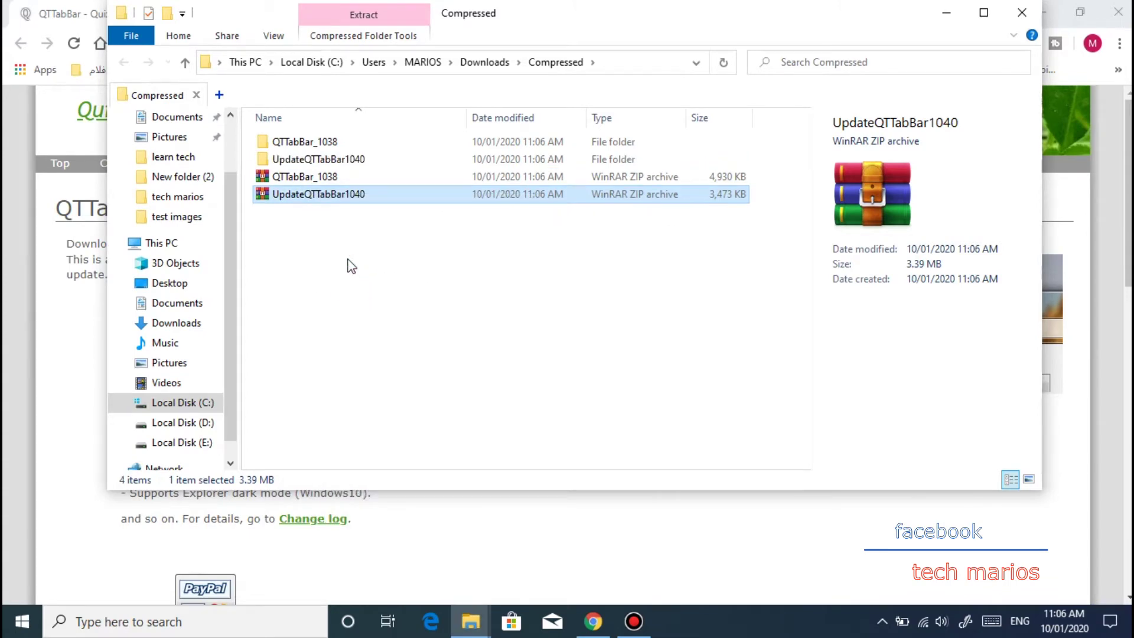
- Run the QTTabBar setup from the extracted QTTabBar_1038 folder and install it with Start Menu shortcuts
left_click(321, 142)
double_click(320, 144)
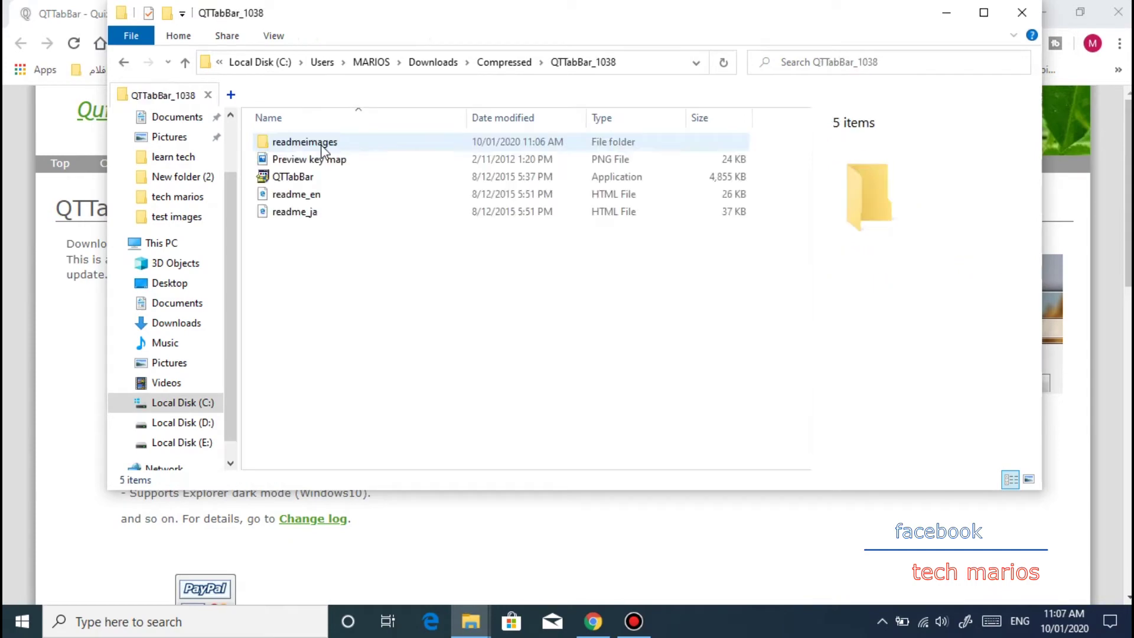
double_click(302, 180)
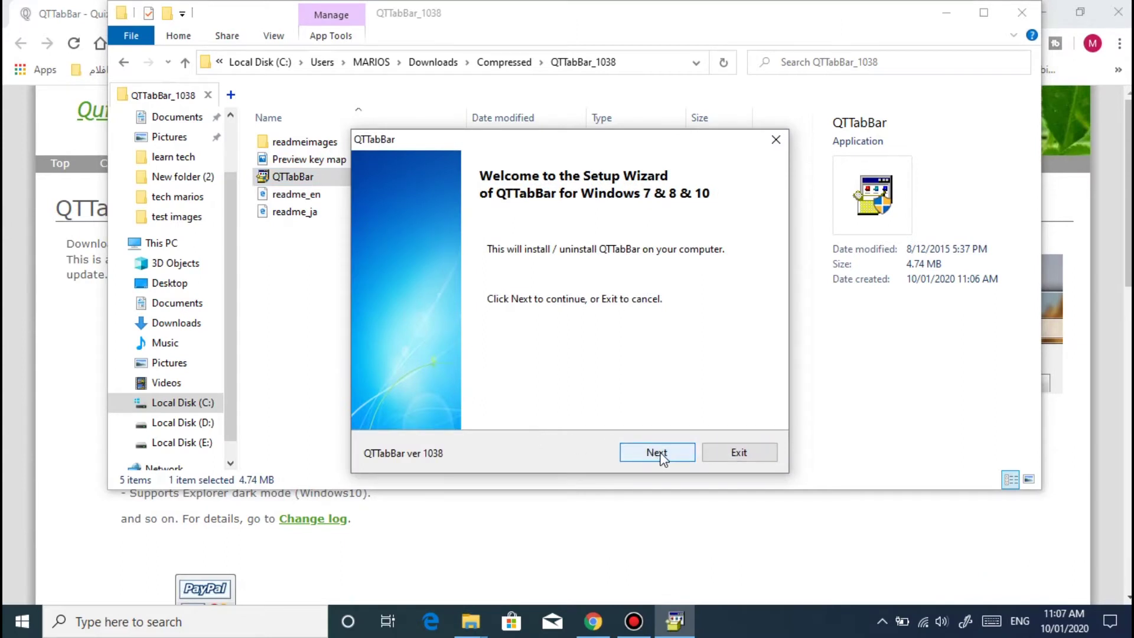
left_click(671, 456)
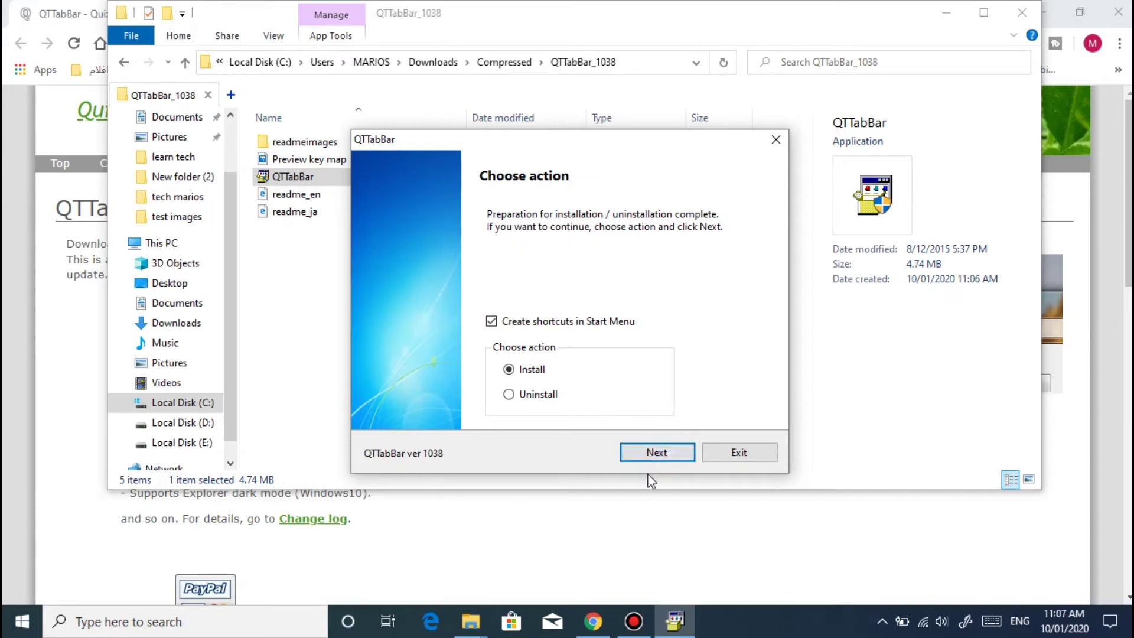
left_click(655, 454)
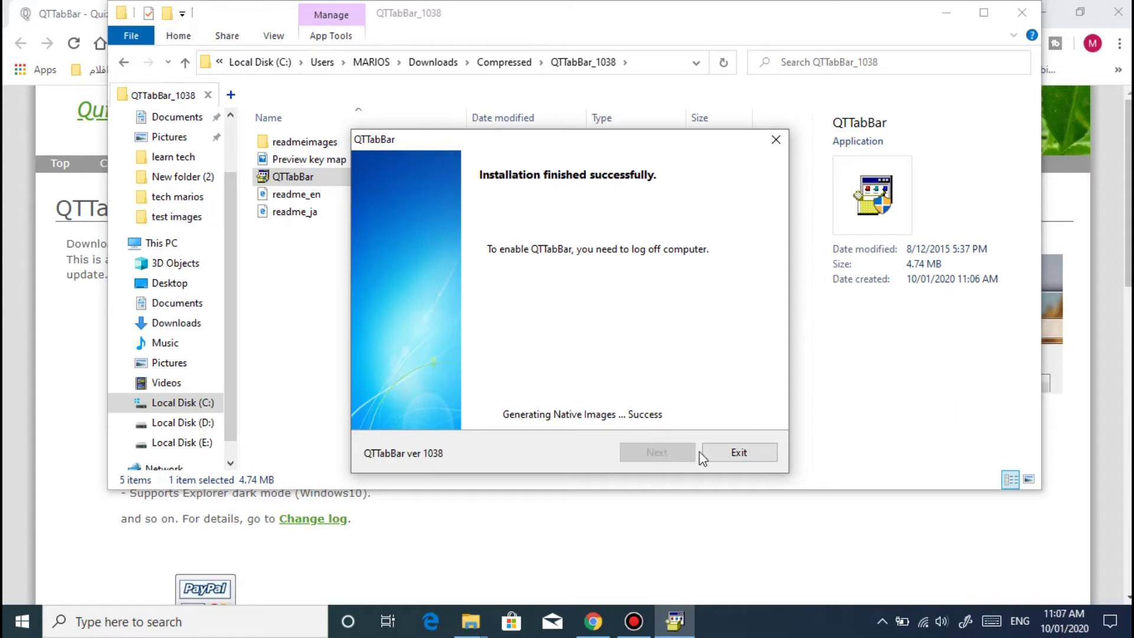
left_click(732, 453)
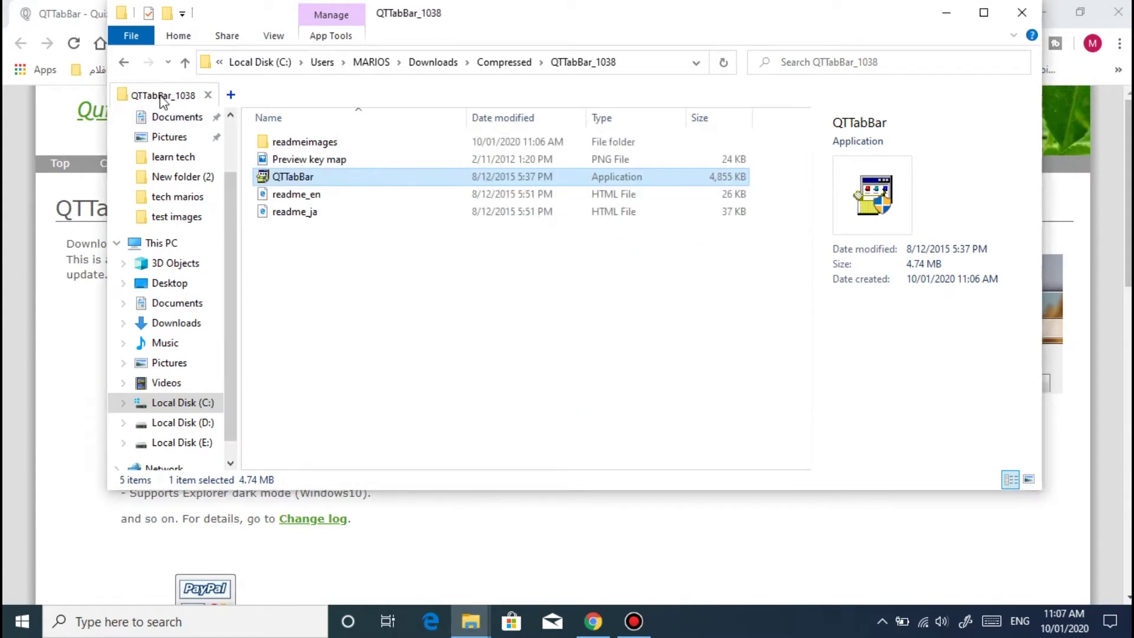
- Run UpdateQTTabBar1040 from its extracted folder and install the update to version 1040
left_click(124, 63)
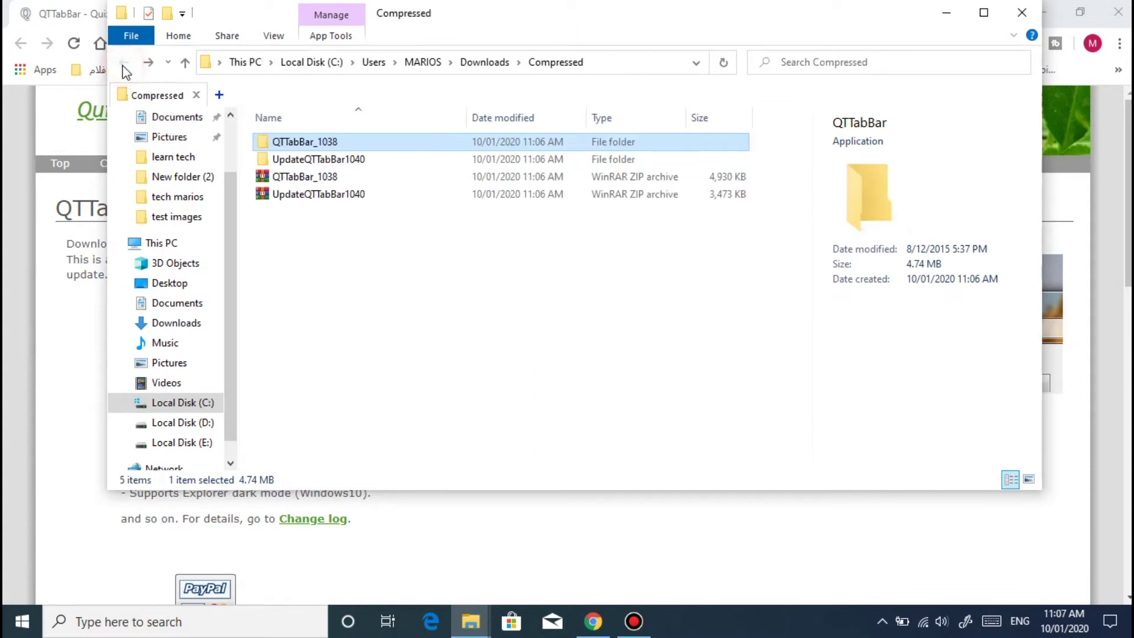
double_click(310, 160)
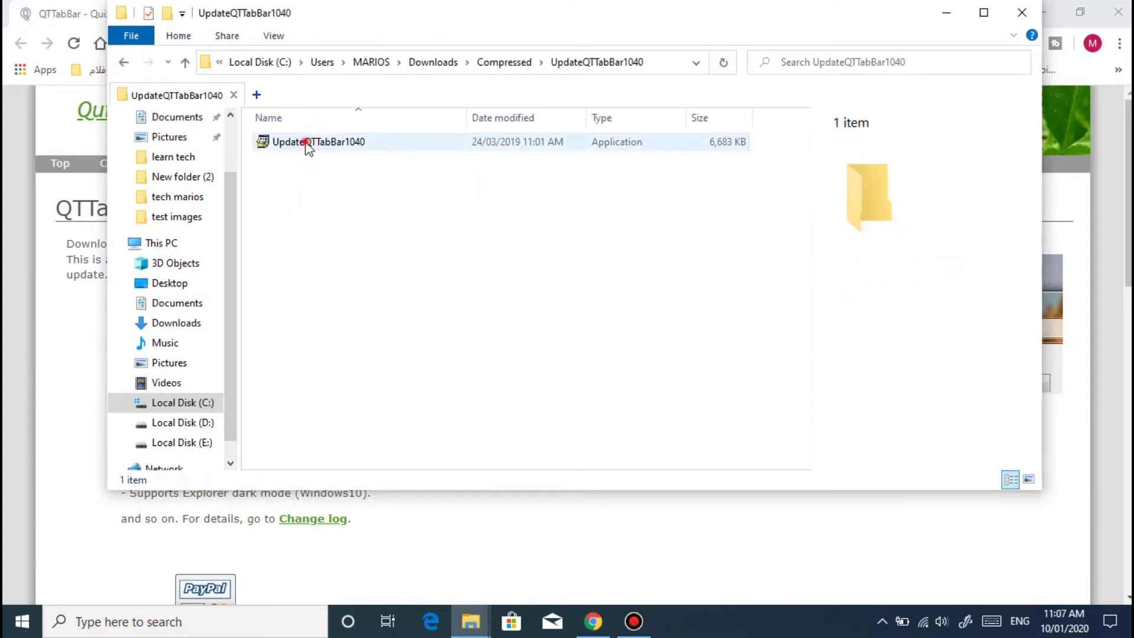
double_click(308, 145)
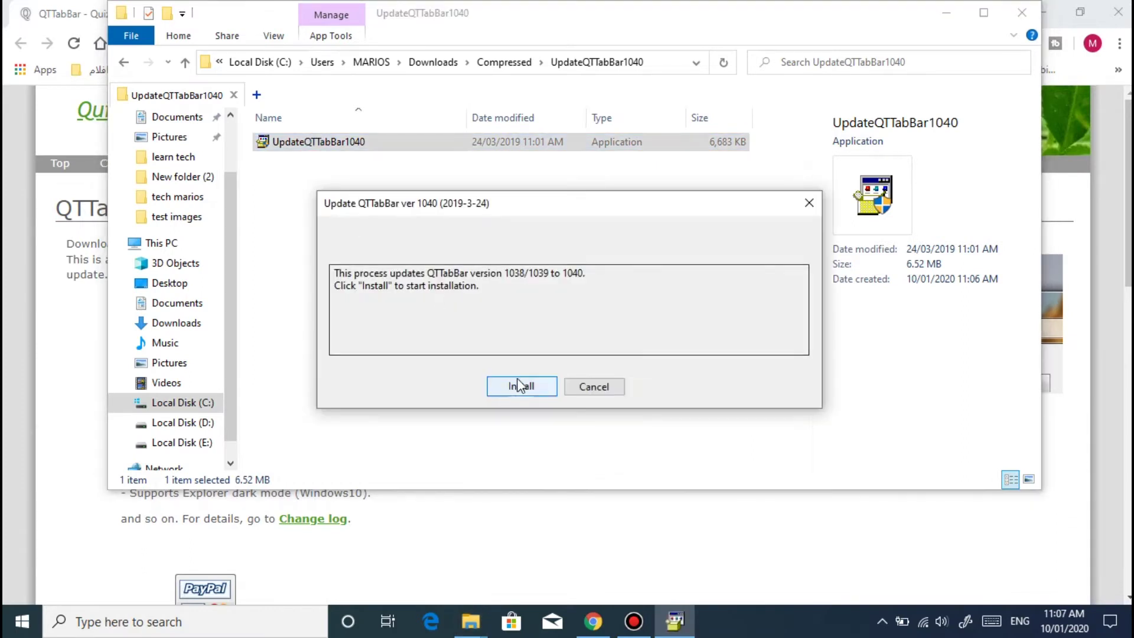
left_click(521, 387)
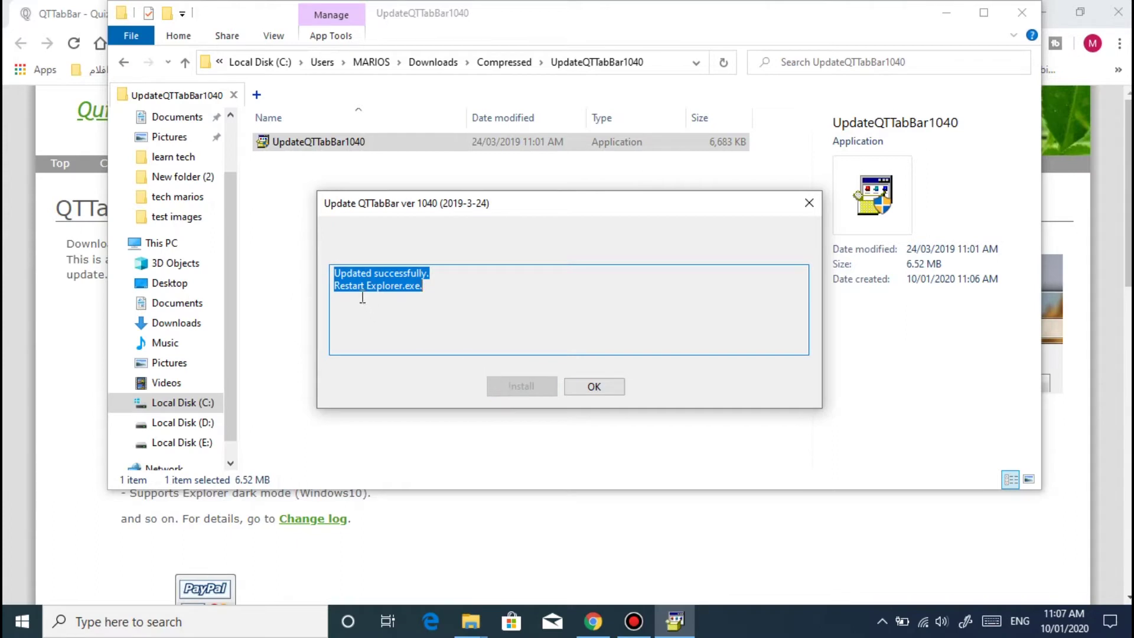
left_click(377, 313)
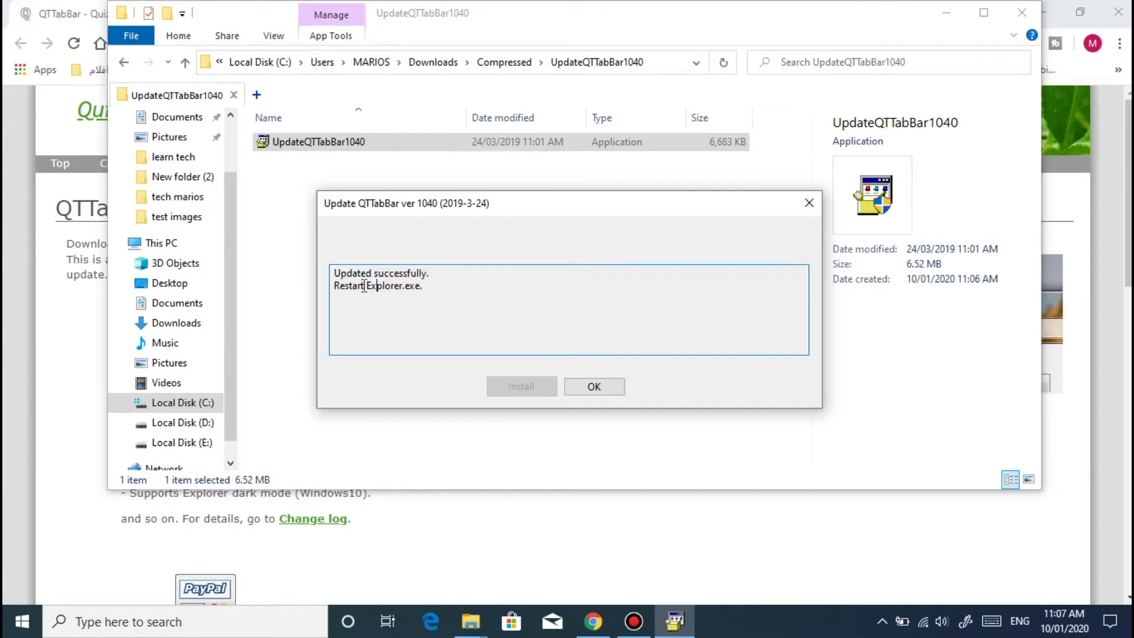
left_click(594, 388)
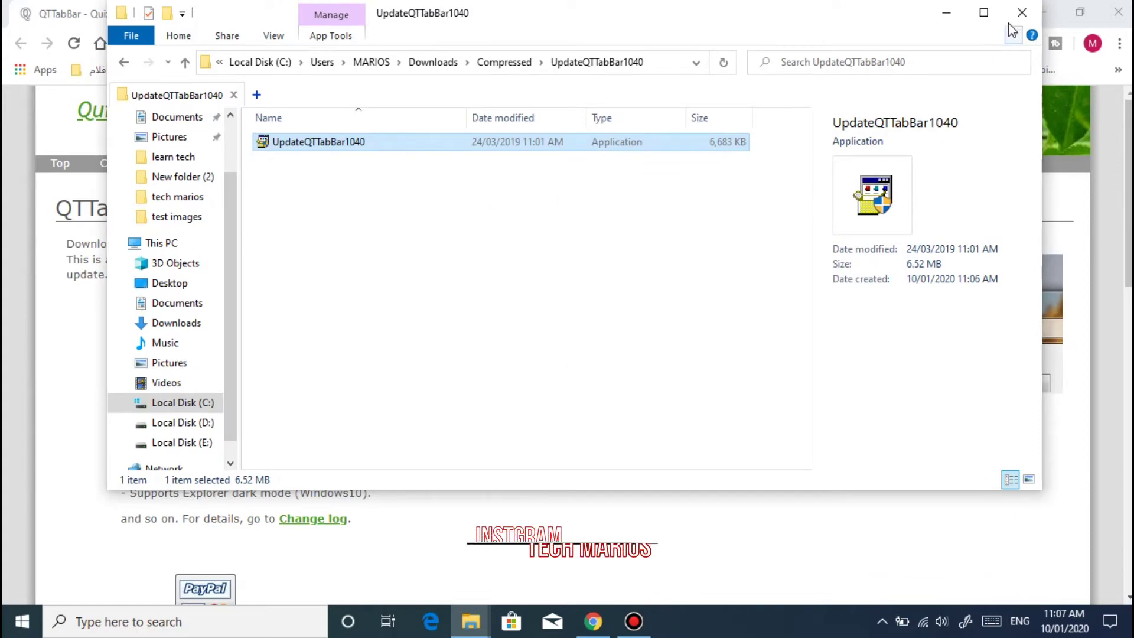
- Close the File Explorer windows and minimize the browser to show the desktop
left_click(1022, 12)
left_click(480, 616)
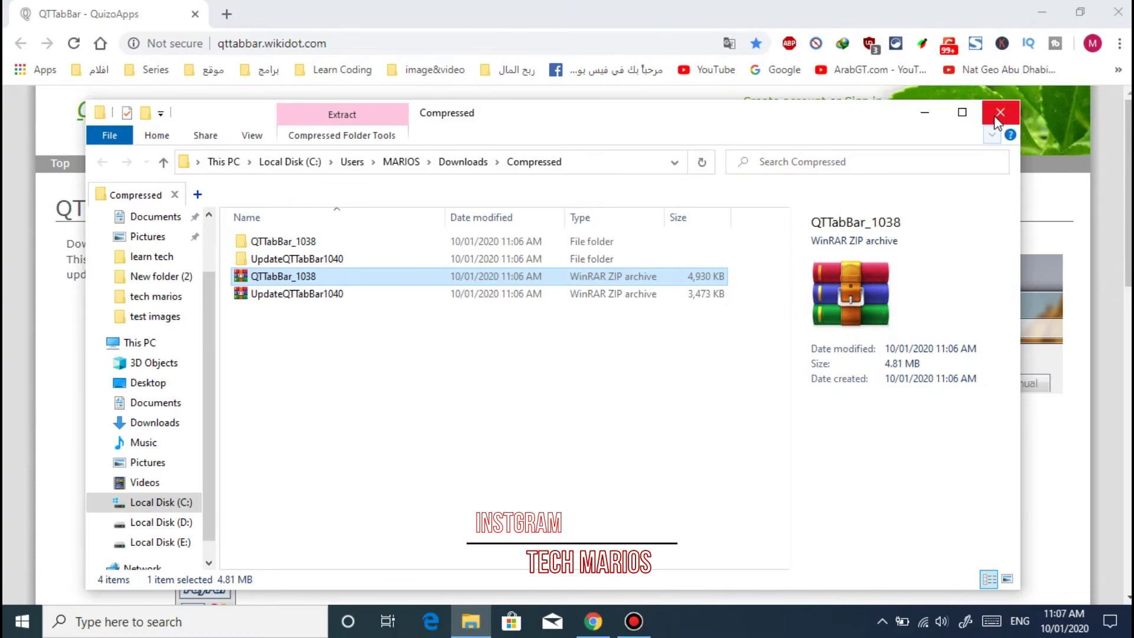
left_click(999, 117)
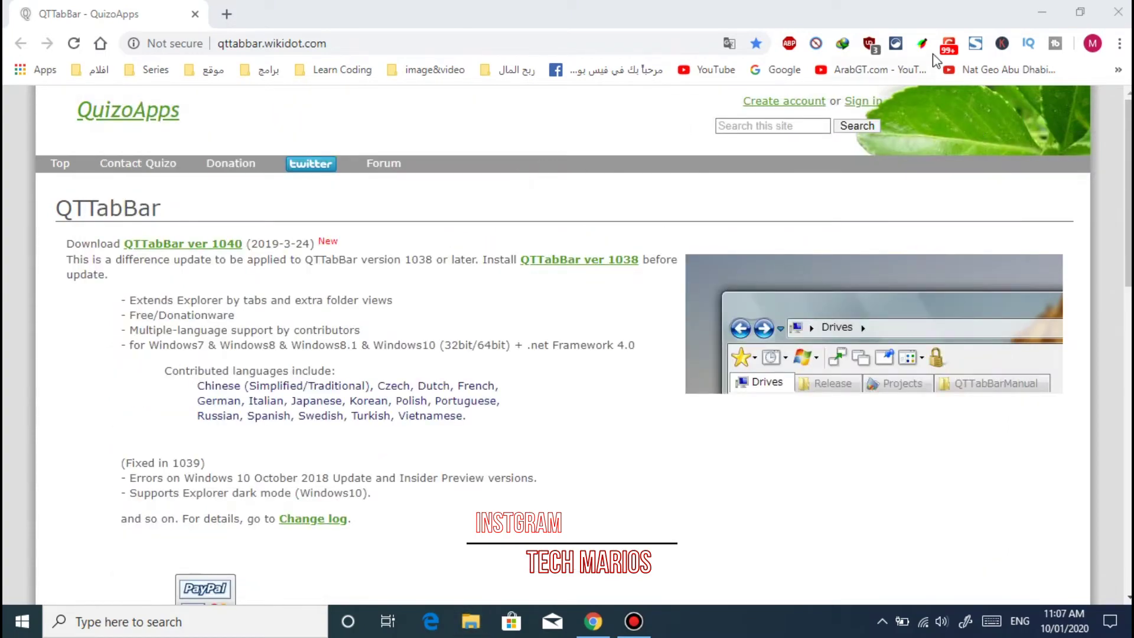
left_click(1028, 11)
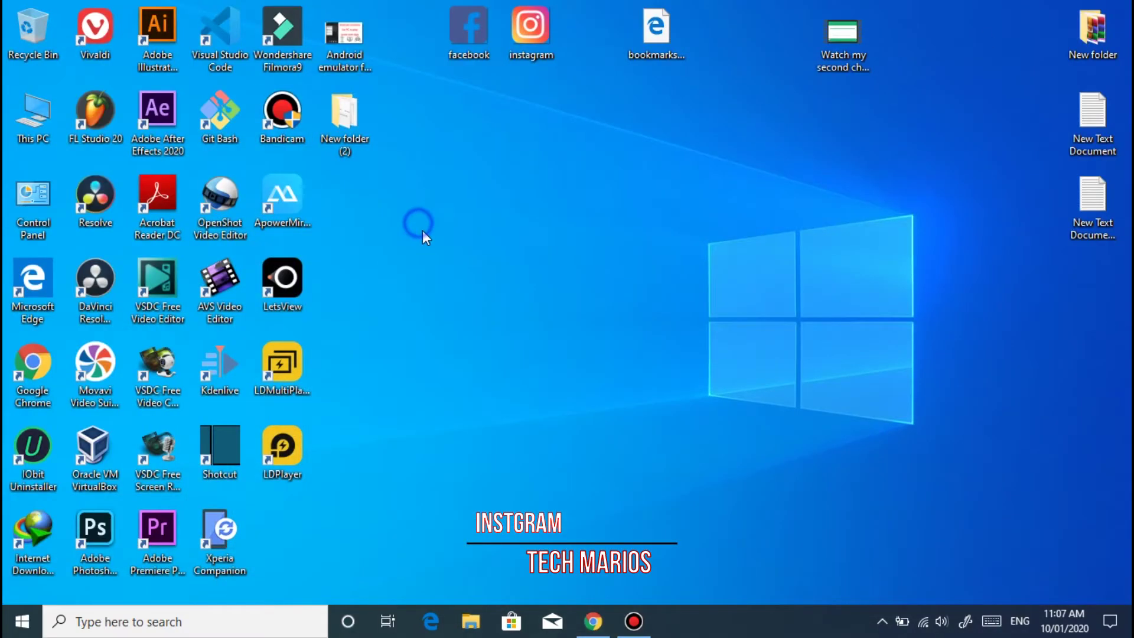
- Open New folder (2) from the desktop and move its window slightly higher
right_click(423, 231)
left_click(443, 271)
double_click(348, 138)
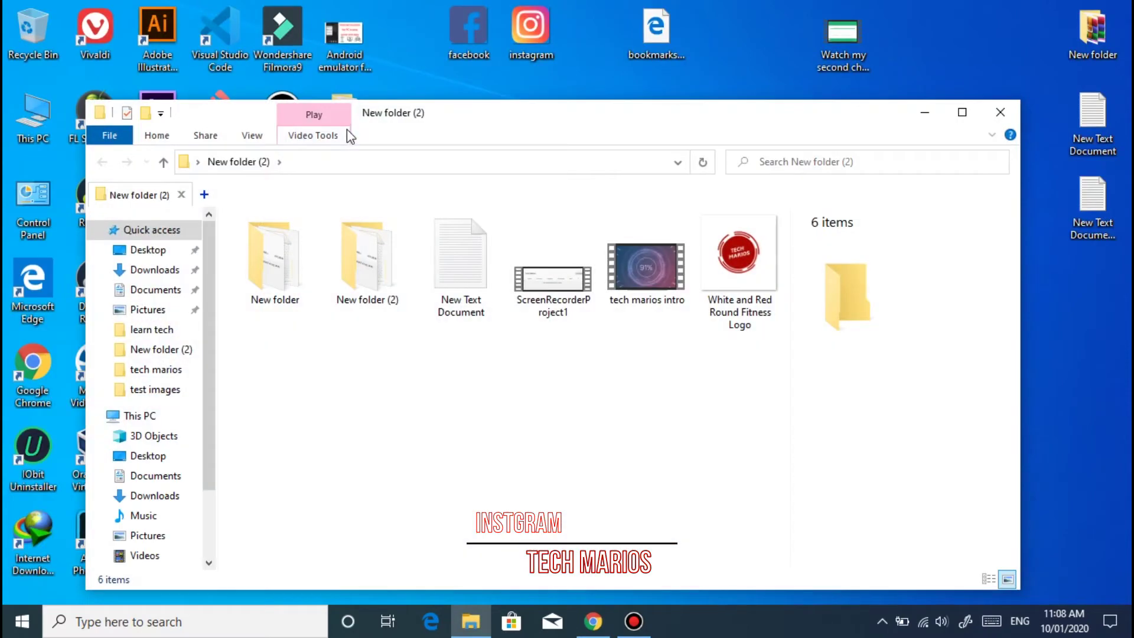
left_click_drag(517, 122, 527, 96)
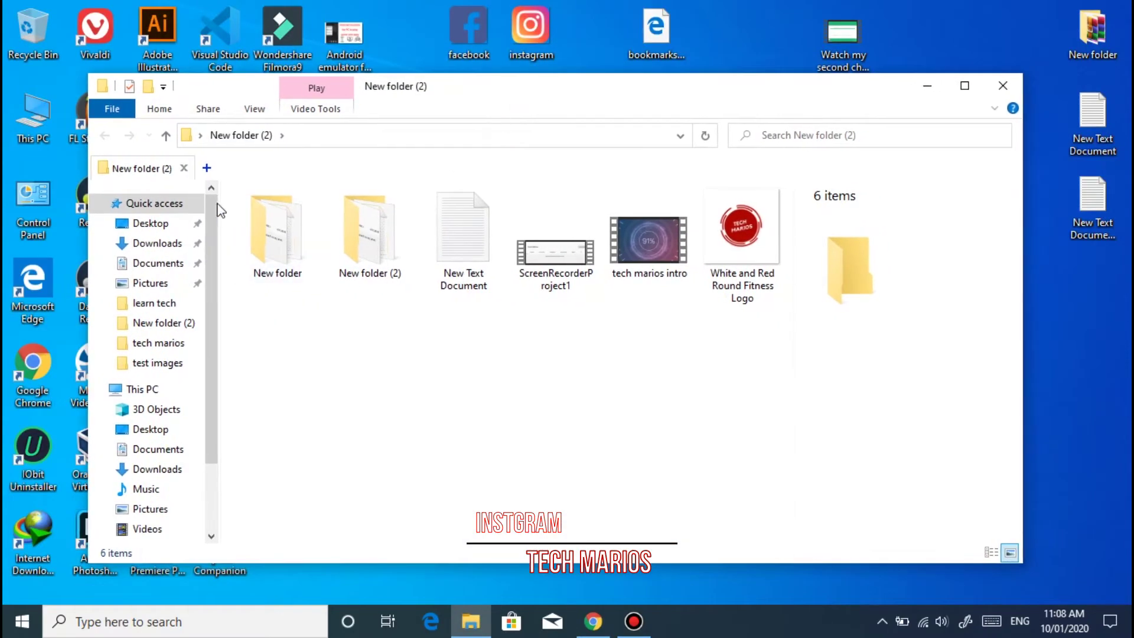
- Show the QT Command Bar toolbar in the New folder (2) window
left_click(253, 110)
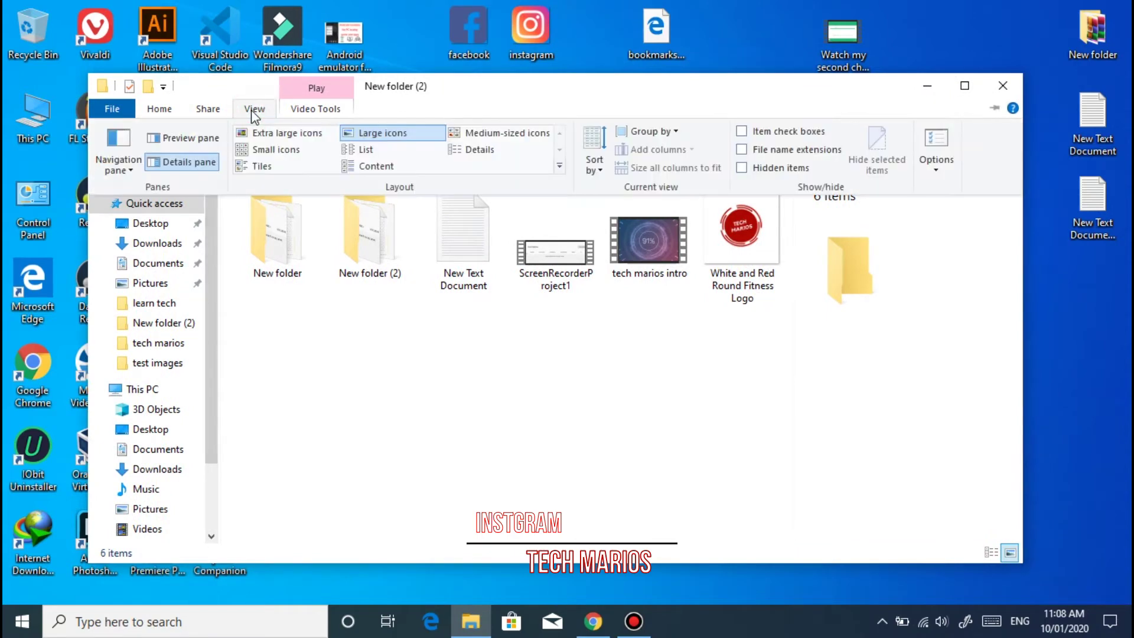
left_click(937, 168)
left_click(937, 169)
left_click(937, 169)
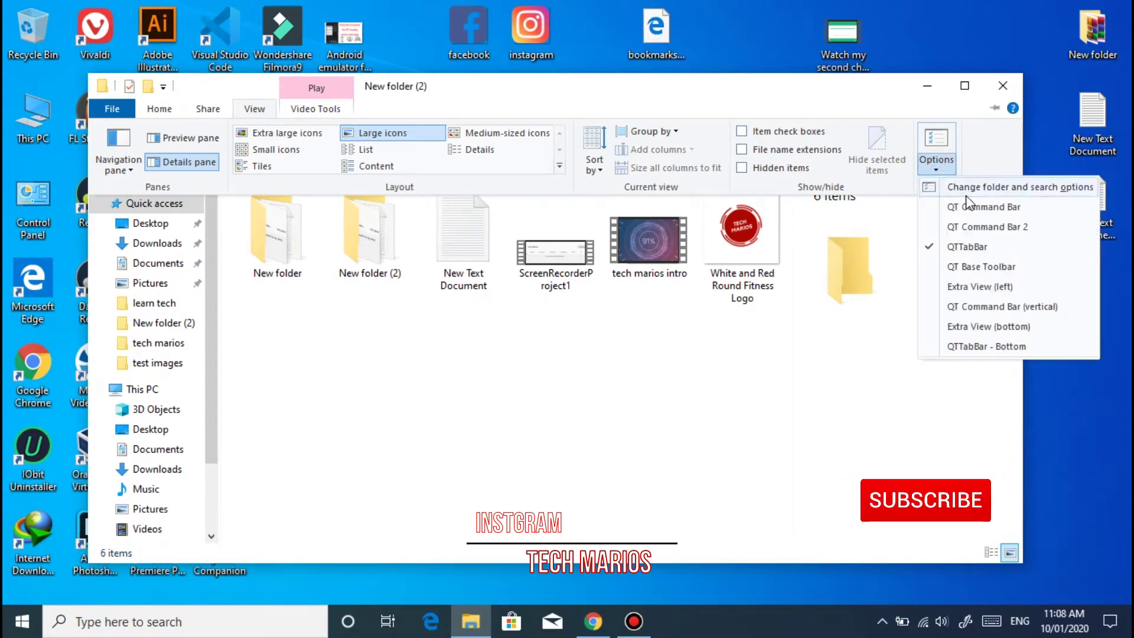
left_click(979, 208)
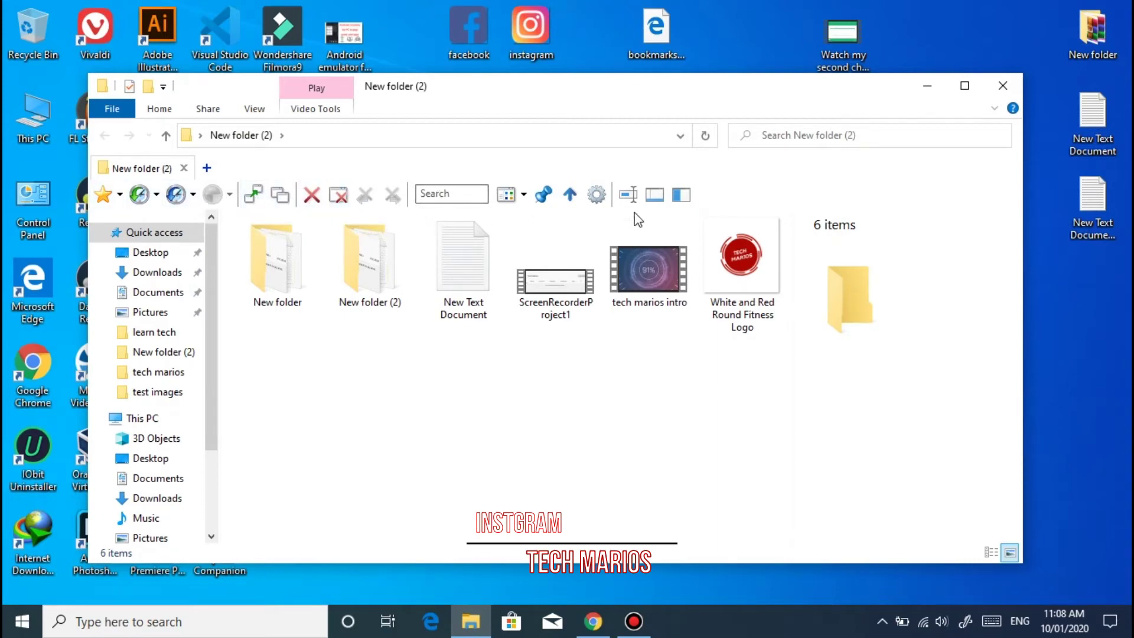
- Keep the ribbon expanded and hide the QT Command Bar toolbar
left_click(994, 108)
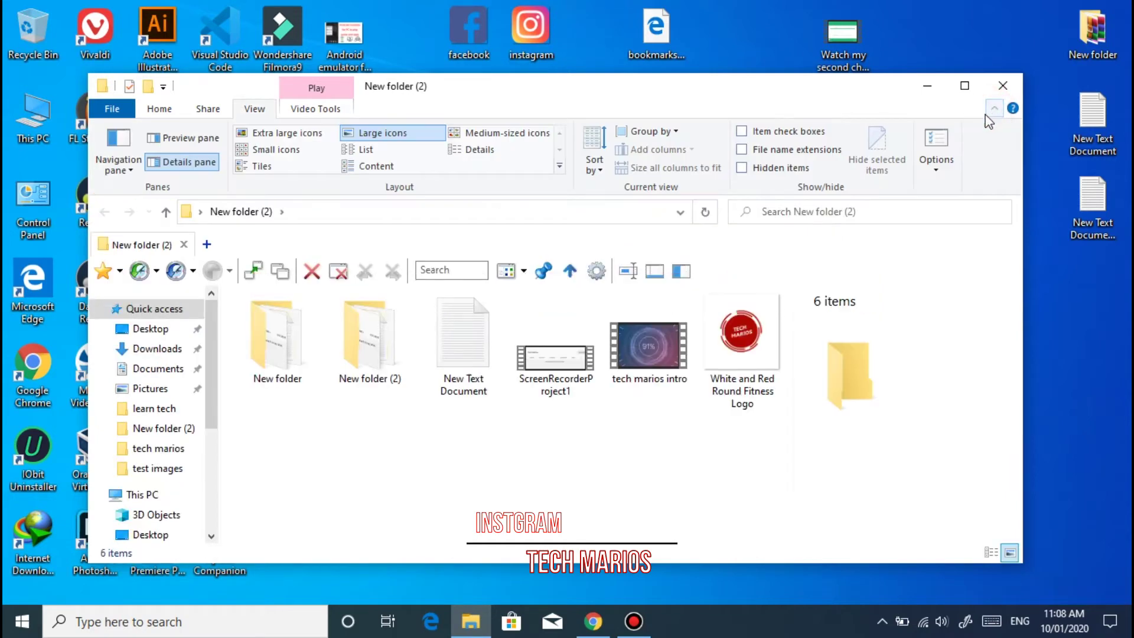
left_click(937, 169)
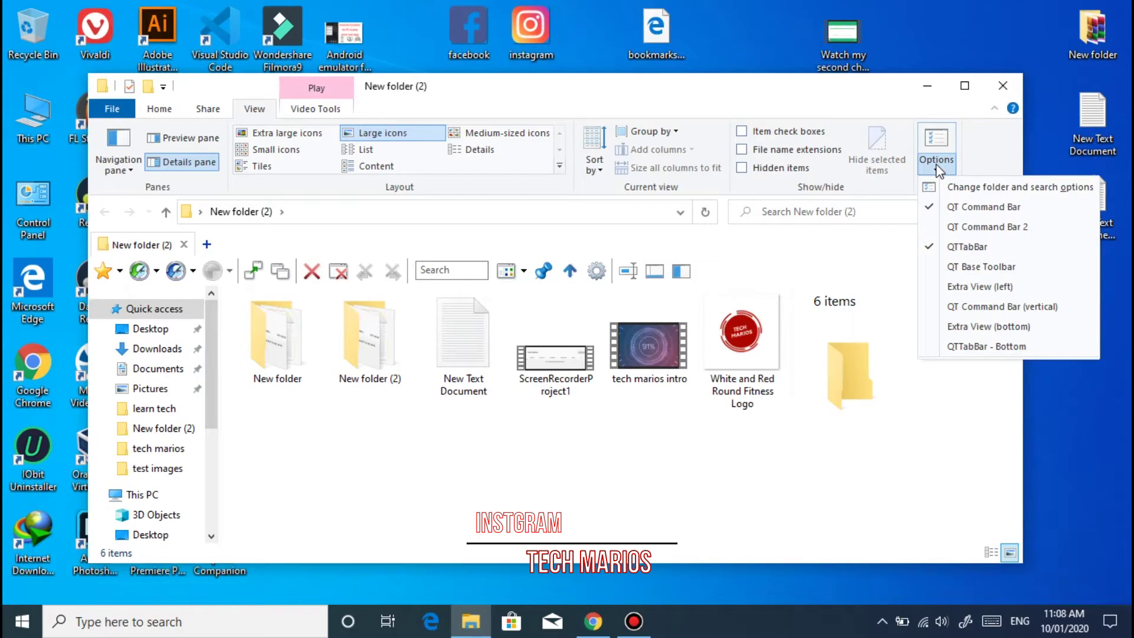
left_click(952, 207)
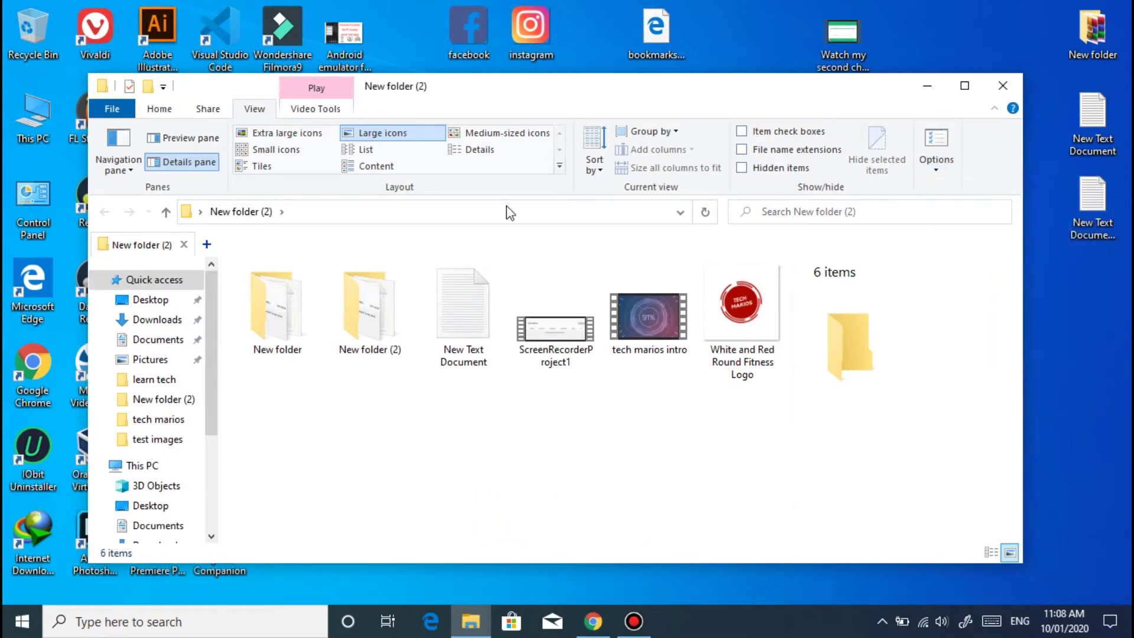
- Show QT Command Bar 2 and try its Command Prompt and Control Panel shortcuts, closing each one again
left_click(944, 173)
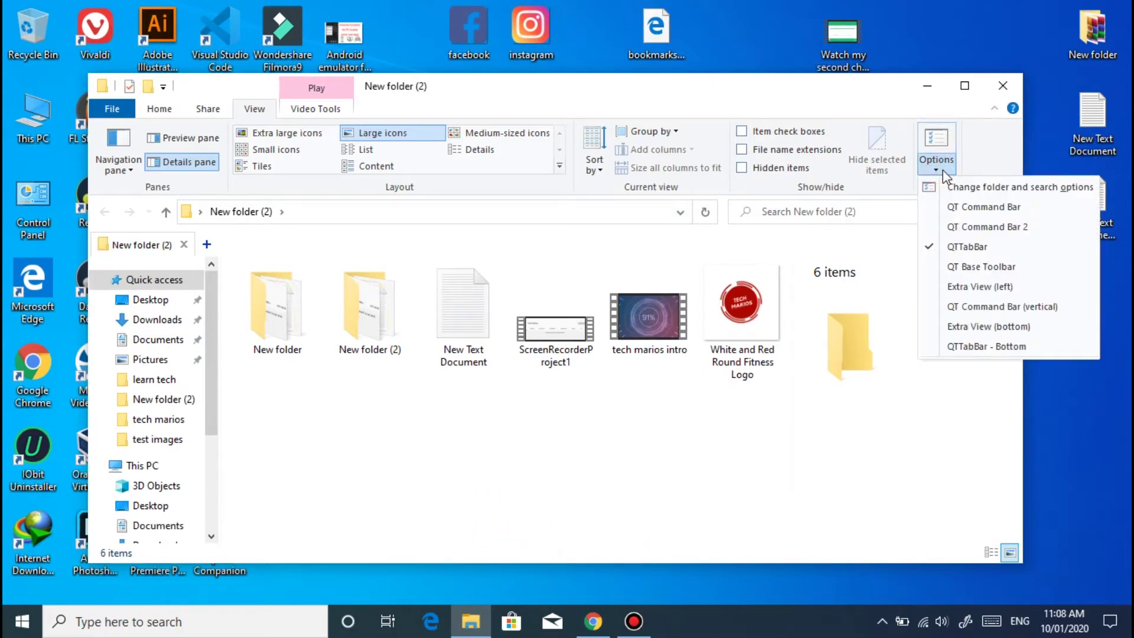
left_click(967, 227)
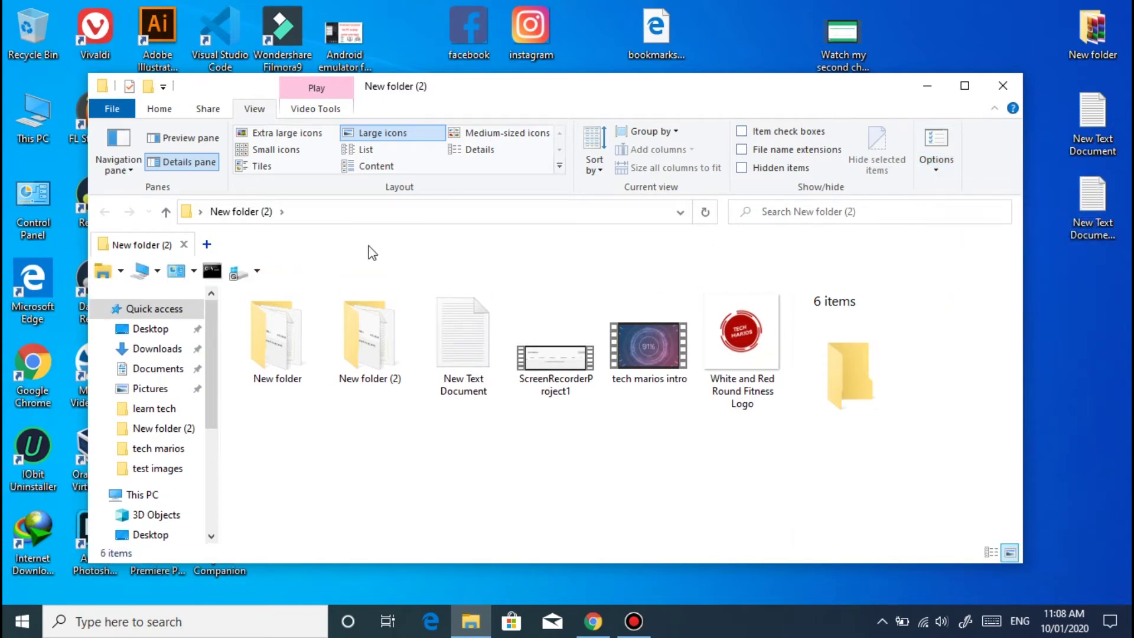
left_click(212, 271)
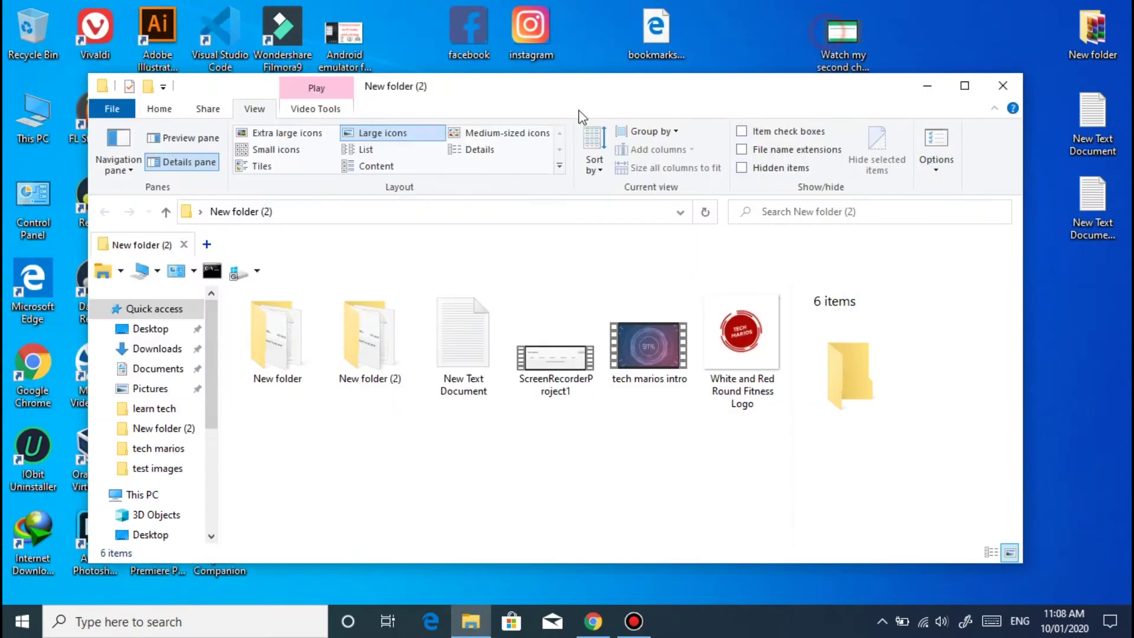
left_click(822, 33)
left_click(176, 271)
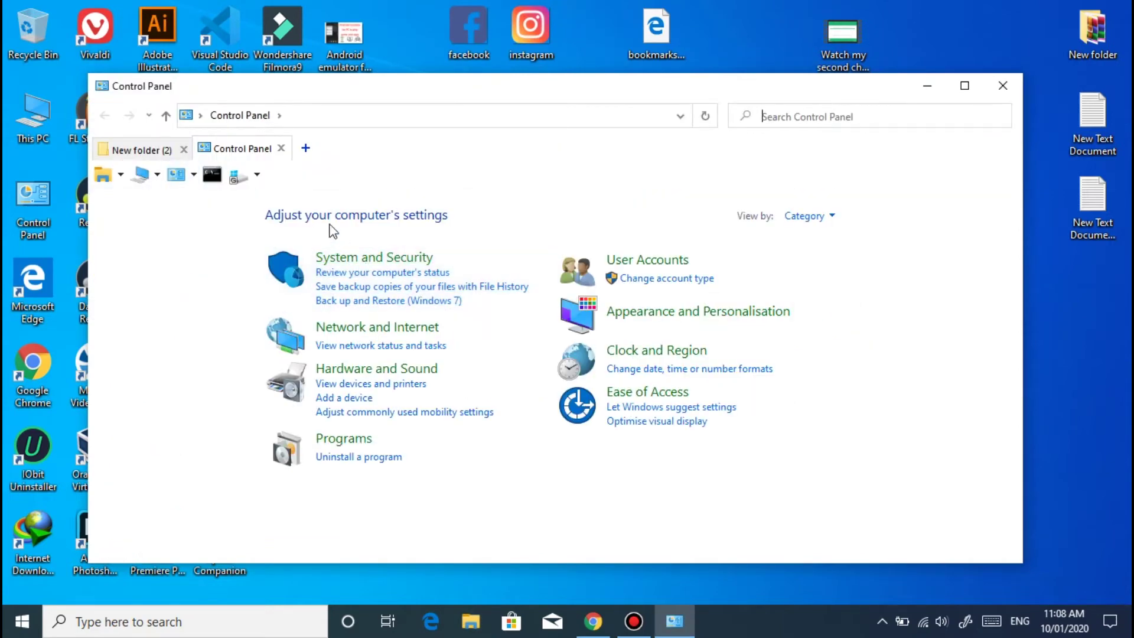
left_click(282, 148)
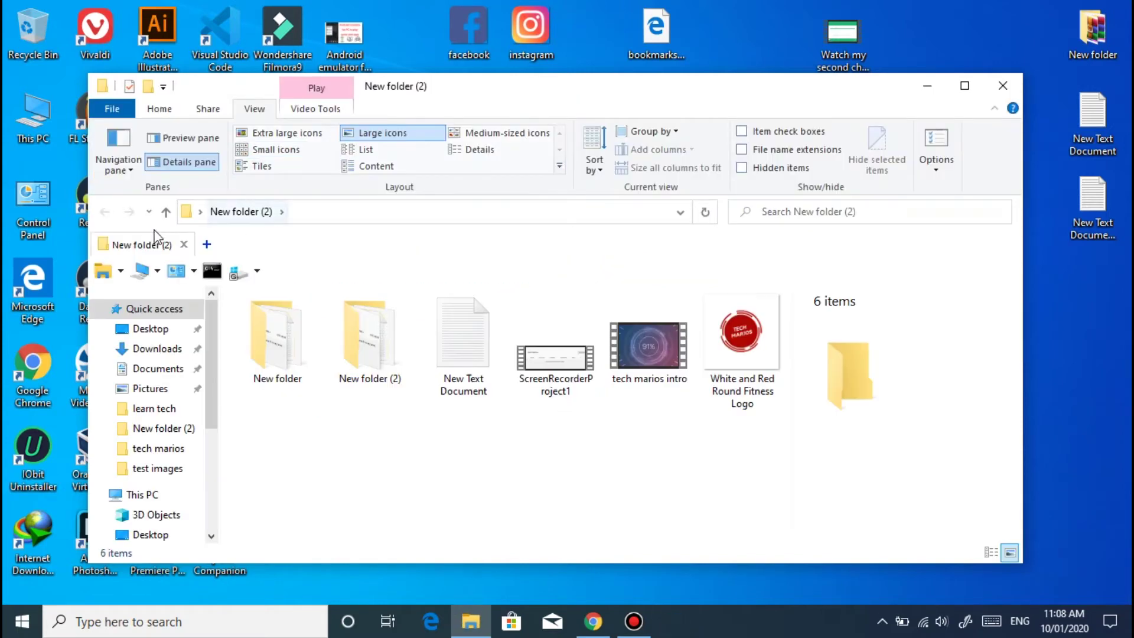
- Hide the QT Command Bar 2 toolbar
left_click(940, 171)
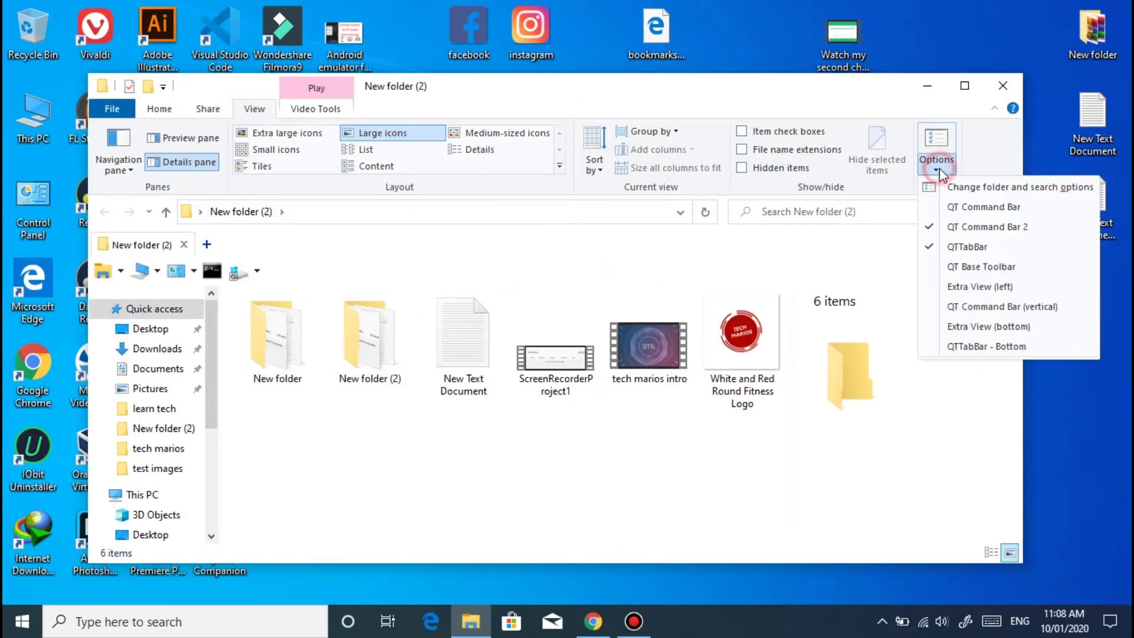
left_click(964, 228)
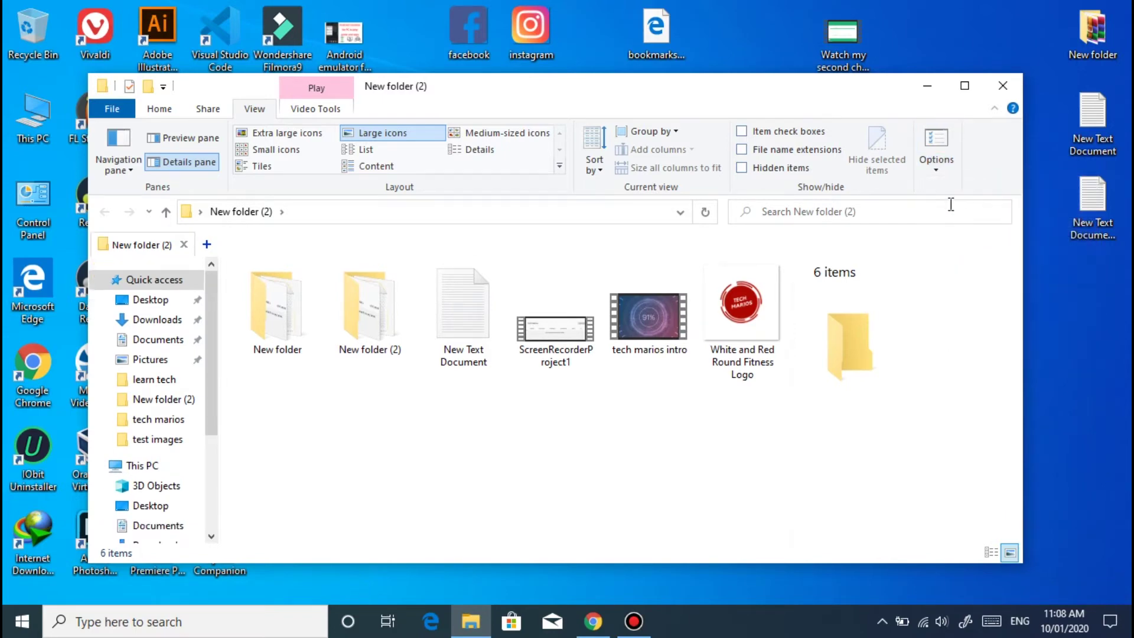
- Hide the QTTabBar toolbar and show it again in the New folder (2) window
left_click(936, 172)
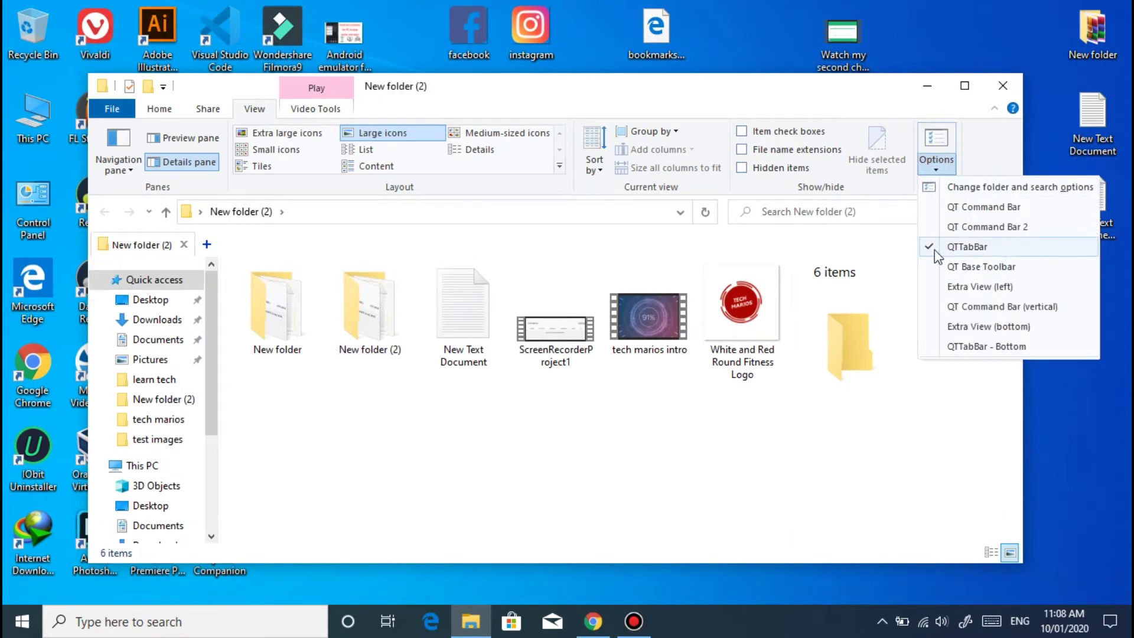
left_click(953, 248)
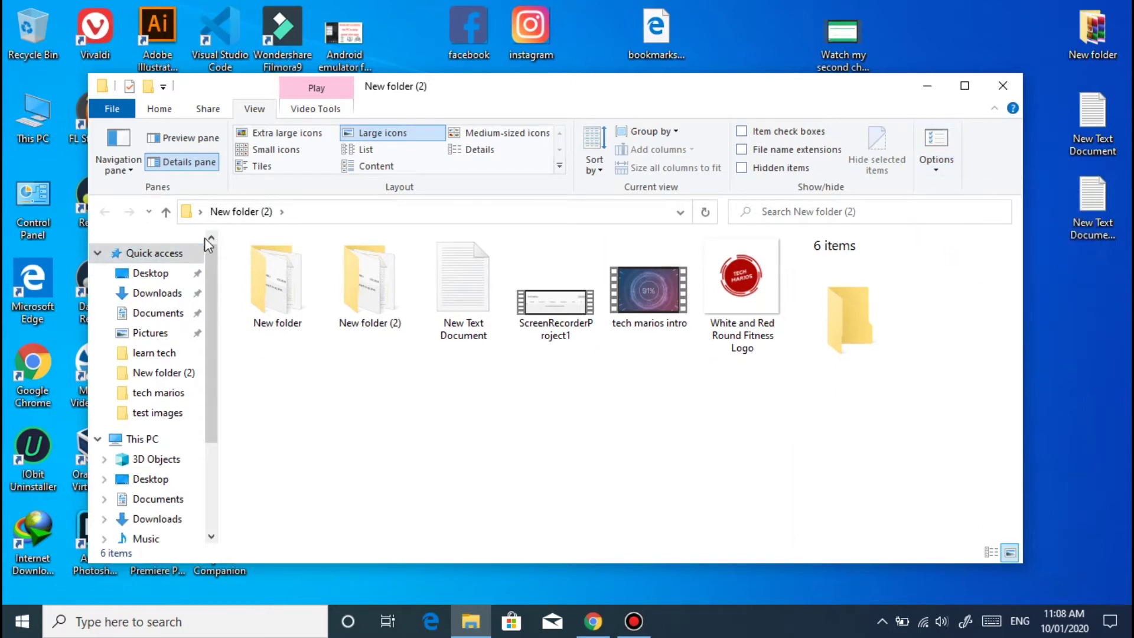
left_click(935, 170)
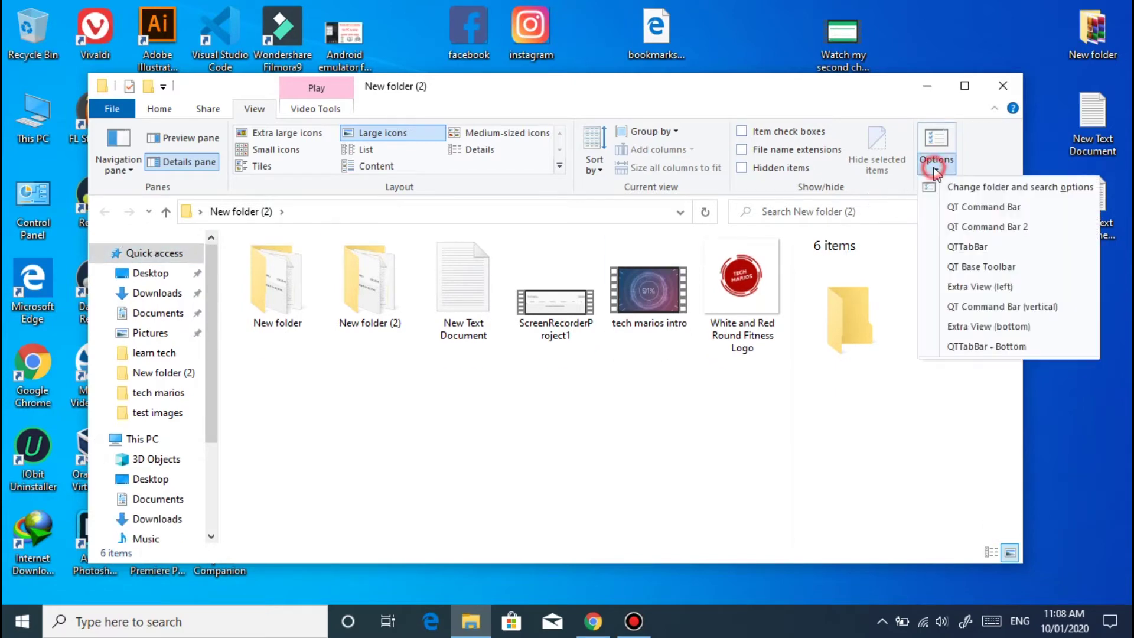
left_click(957, 247)
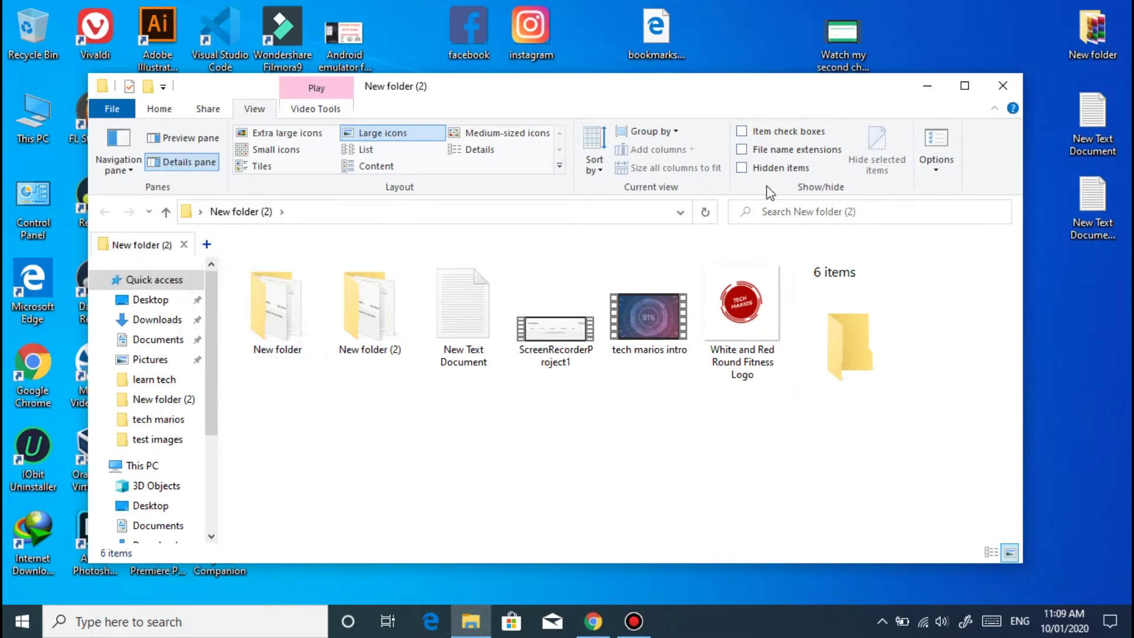
- Turn on the QT Base Toolbar and turn it off again
left_click(935, 161)
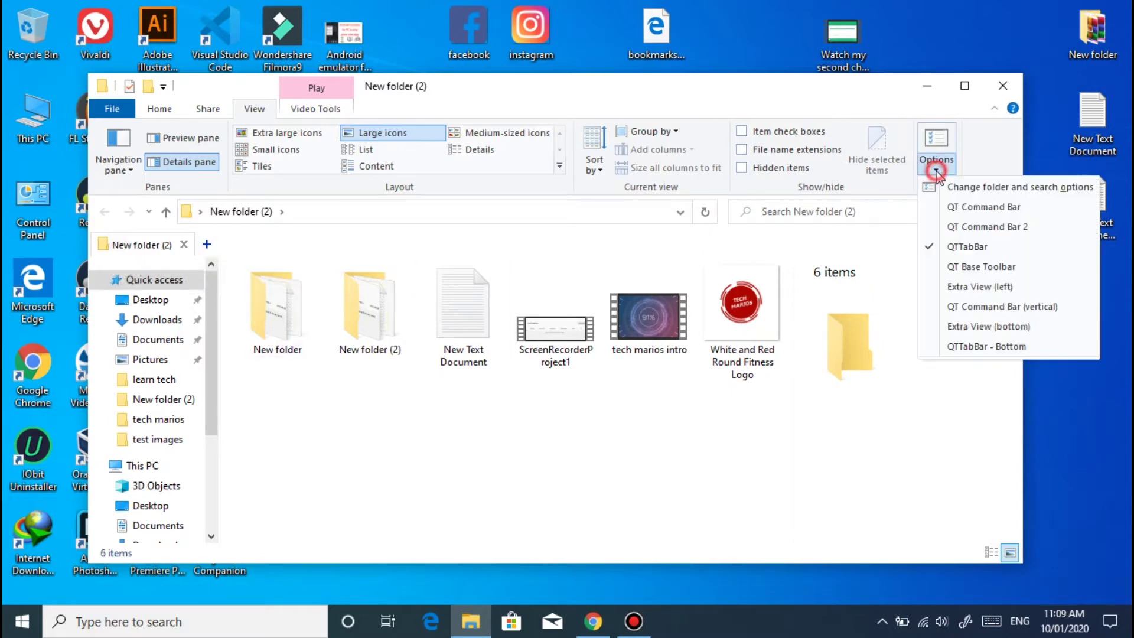
left_click(961, 268)
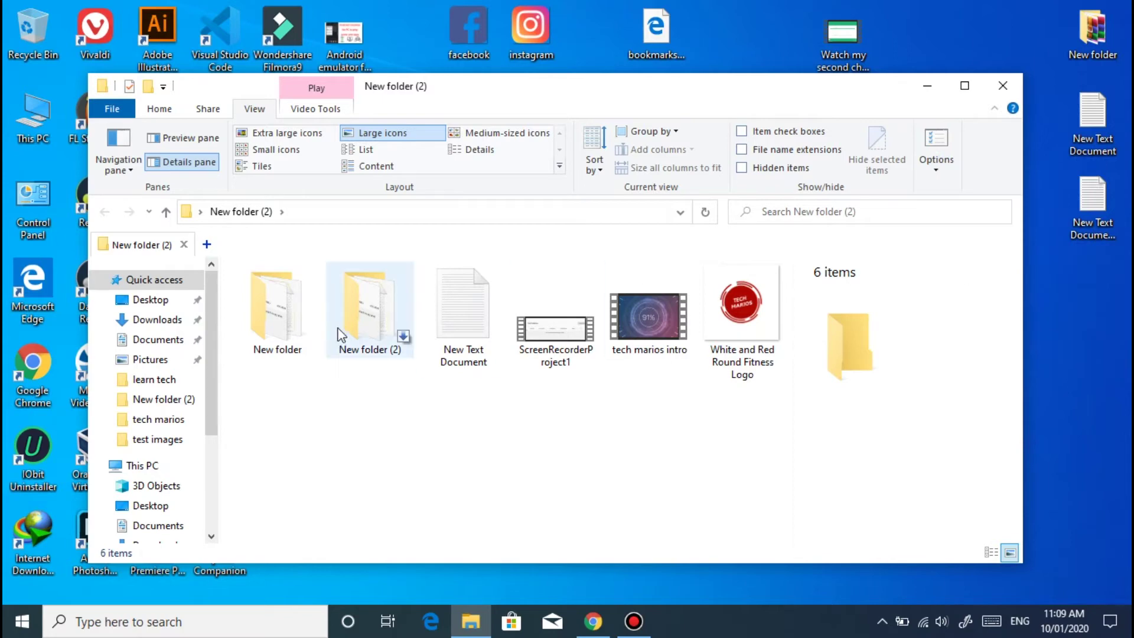
left_click(935, 163)
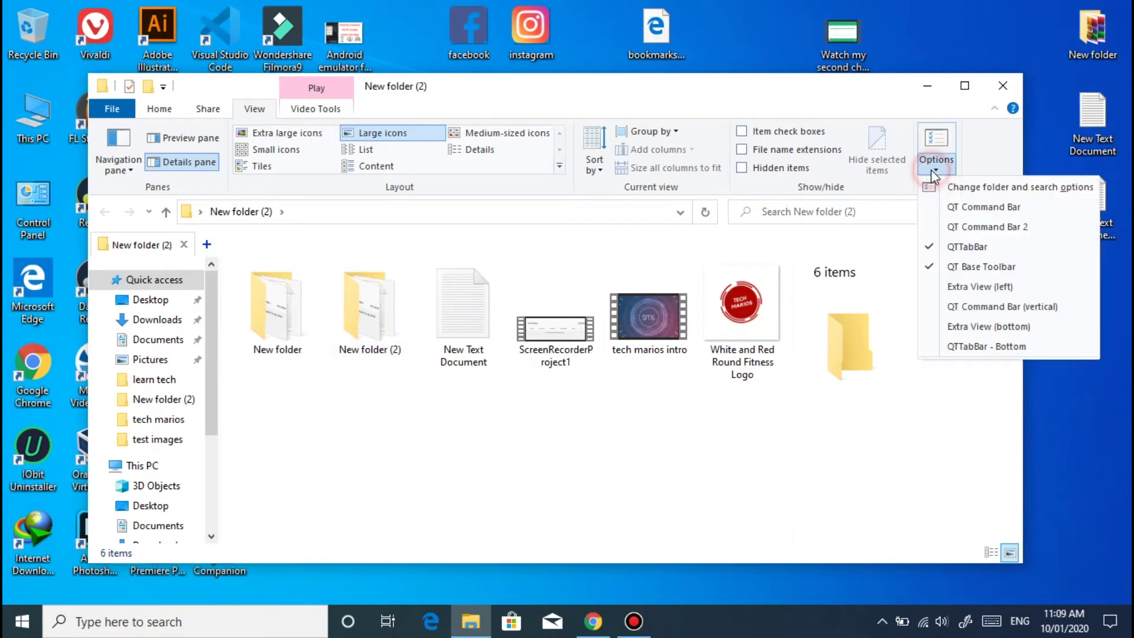
left_click(946, 267)
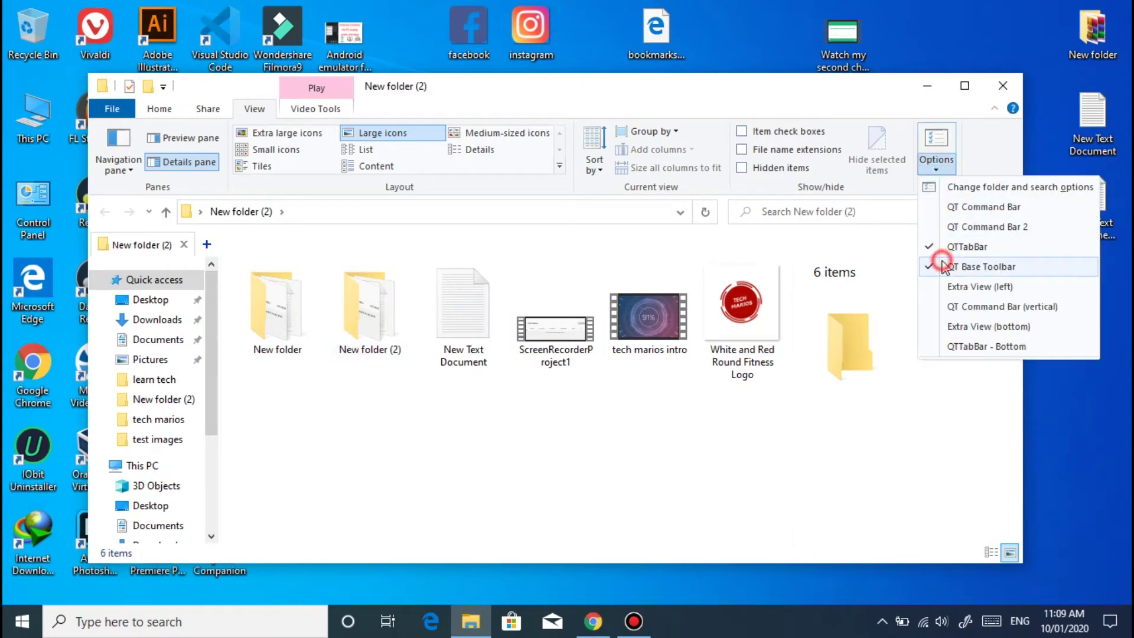
- Show the Extra View (left) pane, look over its Desktop contents, and hide the pane again
left_click(937, 163)
left_click(952, 287)
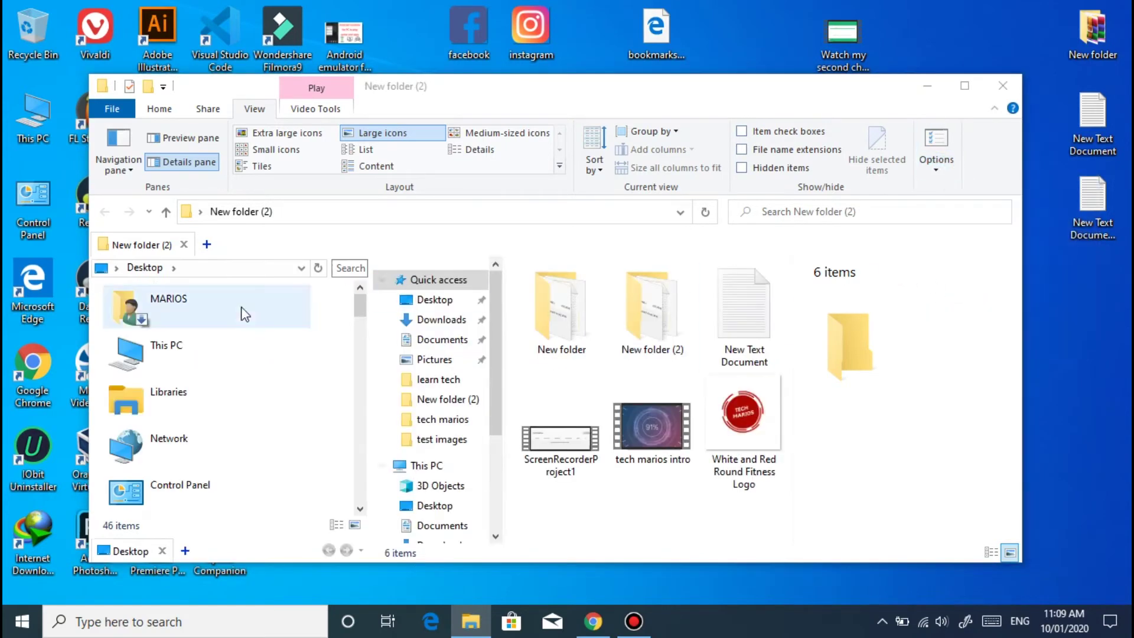
mouse_move(358, 300)
left_mouse_down()
mouse_move(363, 343)
mouse_move(361, 298)
left_mouse_up()
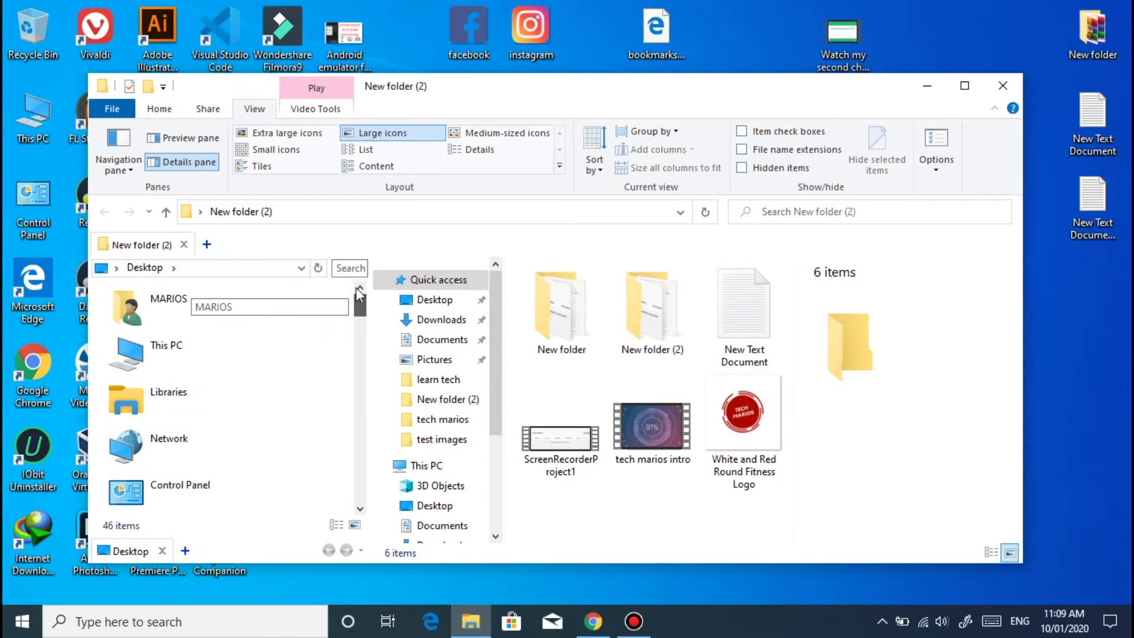
left_click(938, 159)
left_click(973, 289)
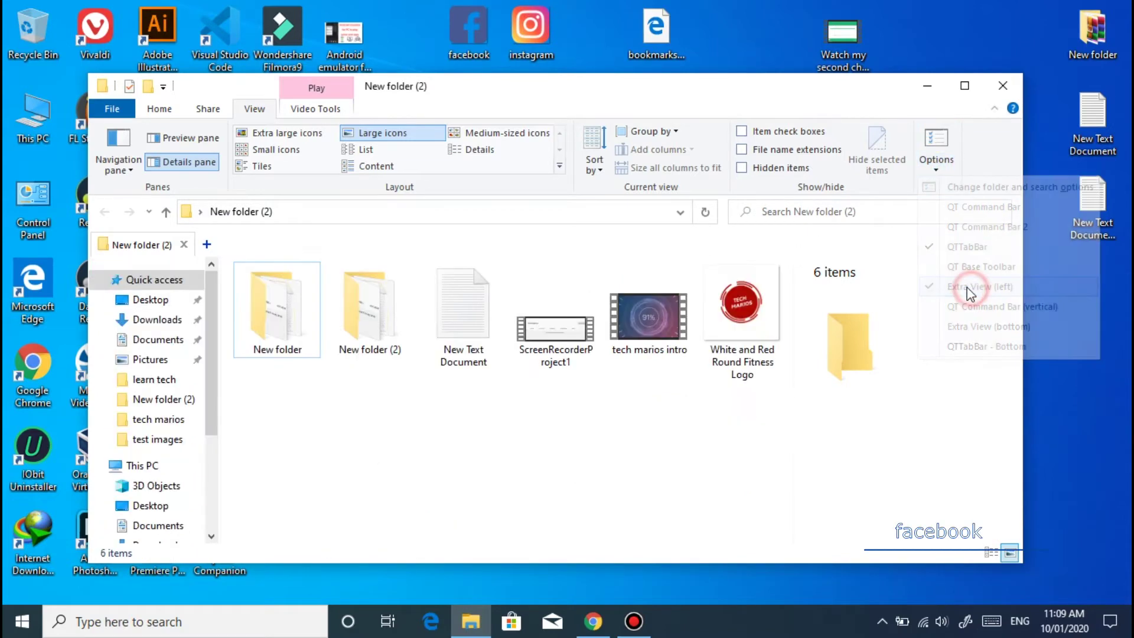
- Show the QT Command Bar (vertical) toolbar and the Extra View (bottom) pane
left_click(935, 173)
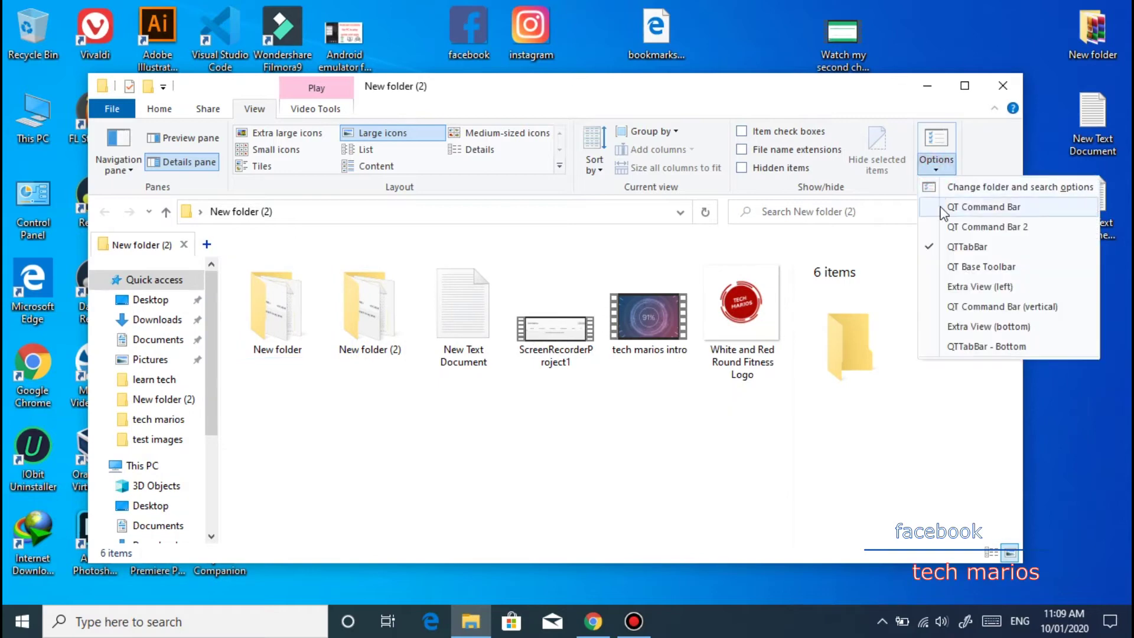
left_click(955, 308)
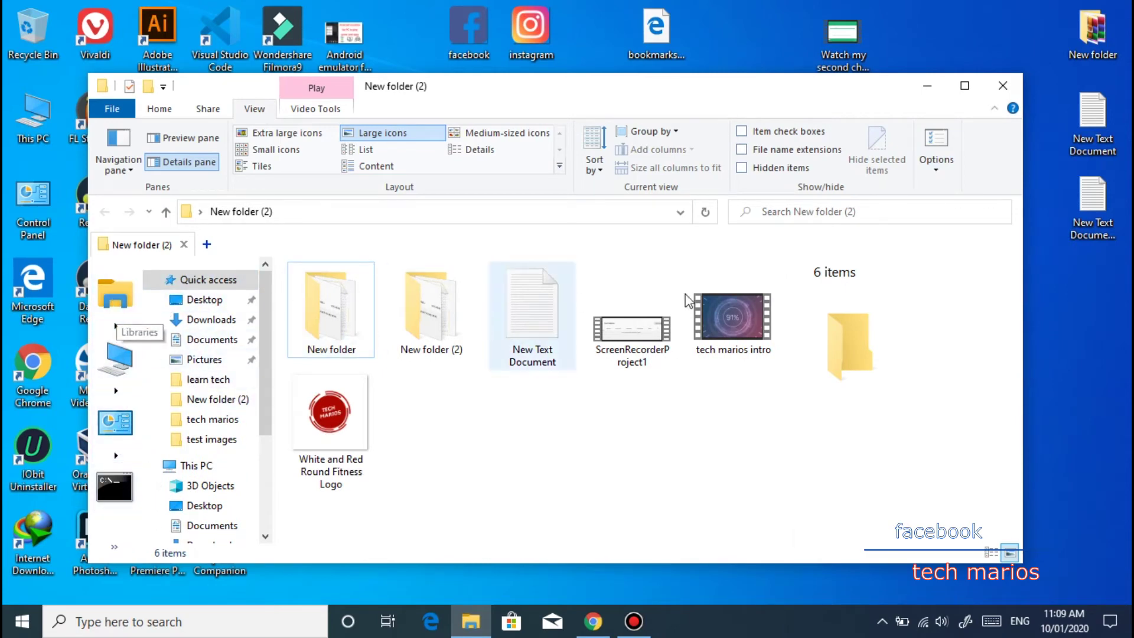
left_click(936, 157)
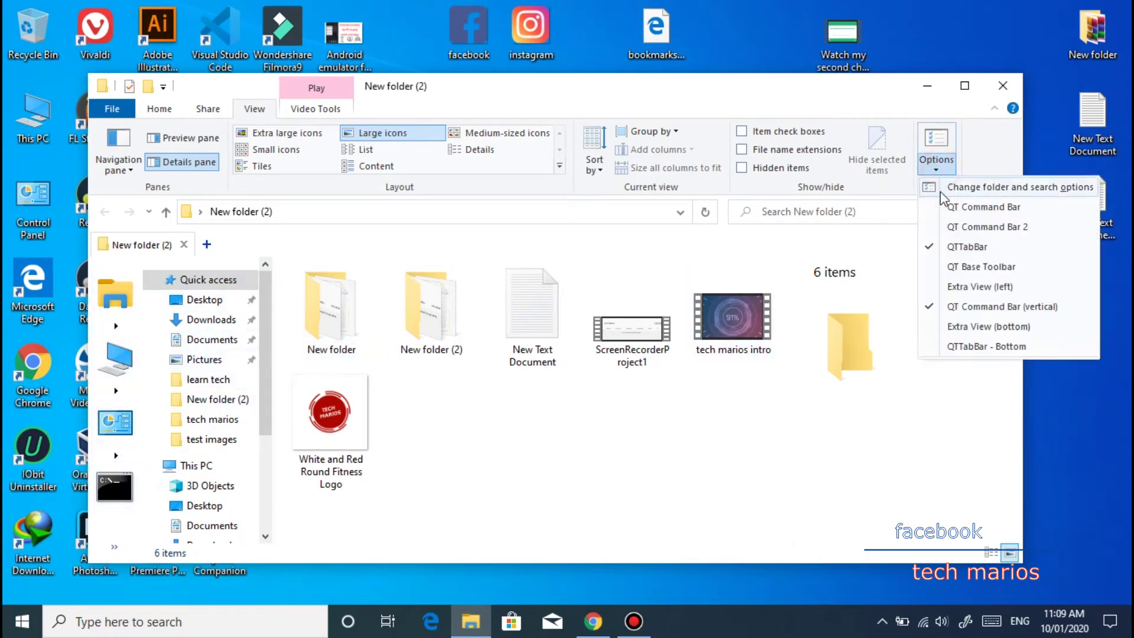
left_click(958, 327)
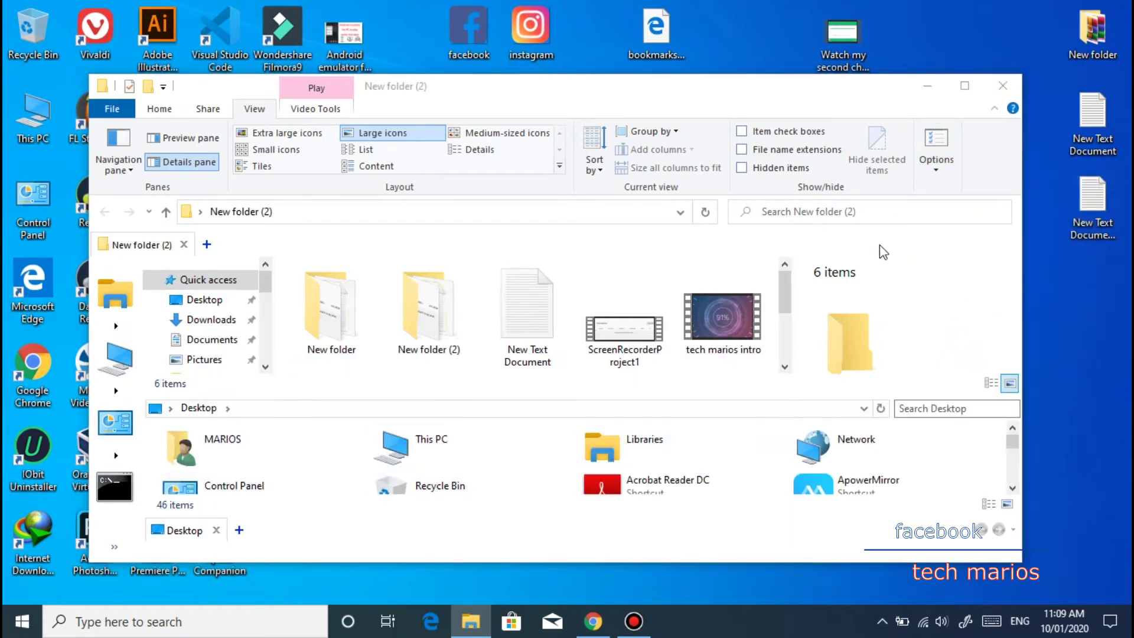
- Hide the Extra View (bottom) pane and the QT Command Bar (vertical) toolbar
left_click(938, 172)
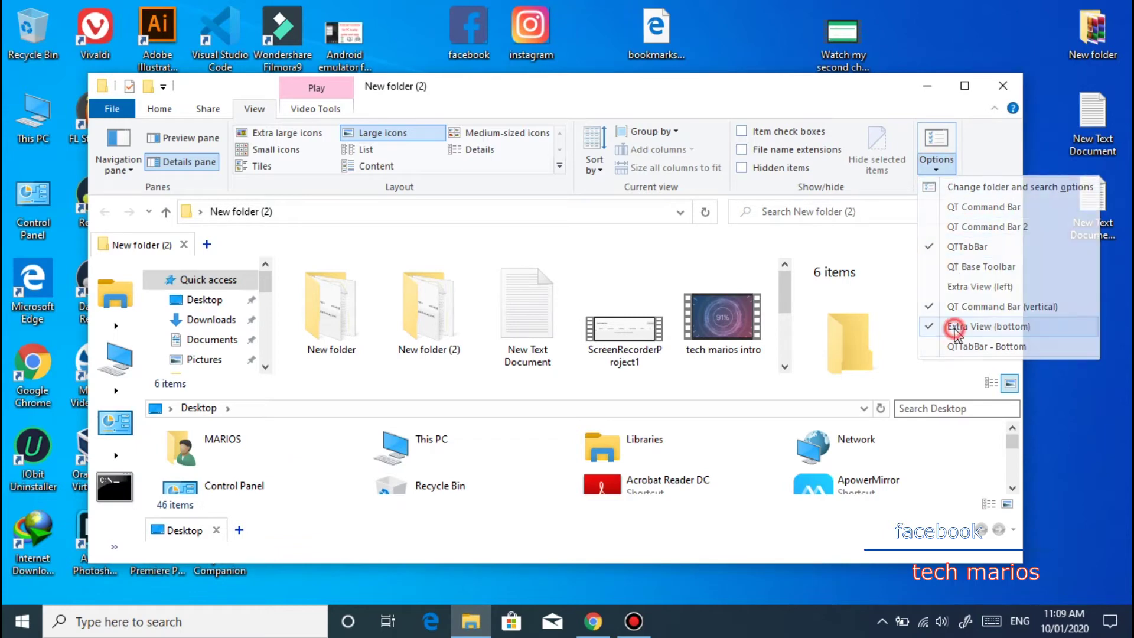
left_click(956, 326)
left_click(938, 155)
left_click(962, 305)
- Switch the tab bar to QTTabBar - Bottom and return it to the regular QTTabBar above the files
left_click(935, 166)
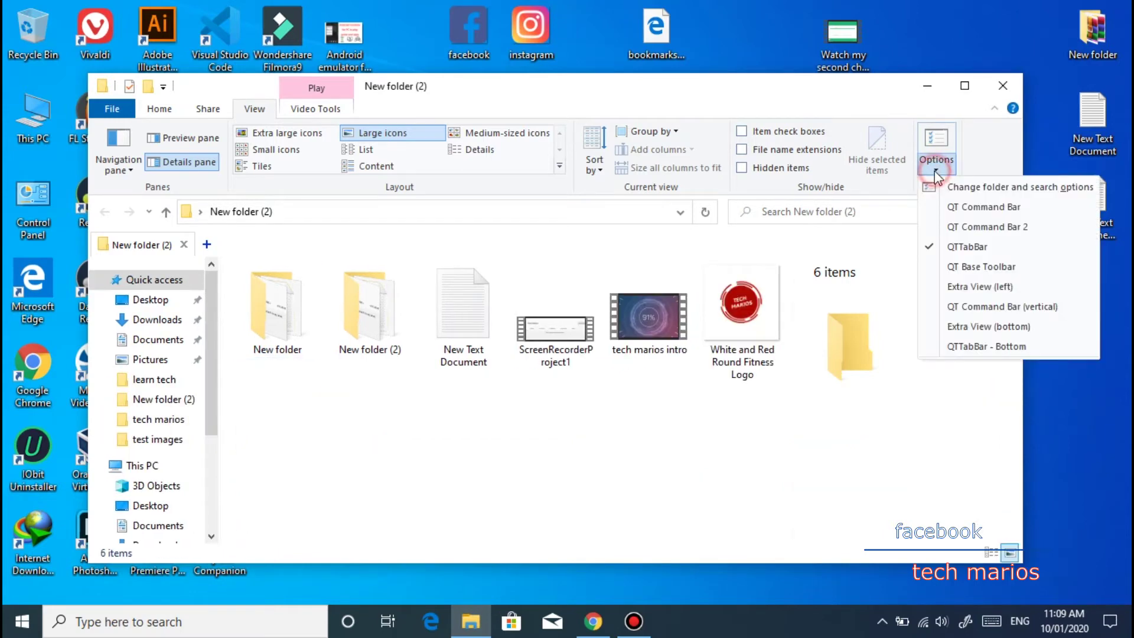
left_click(982, 347)
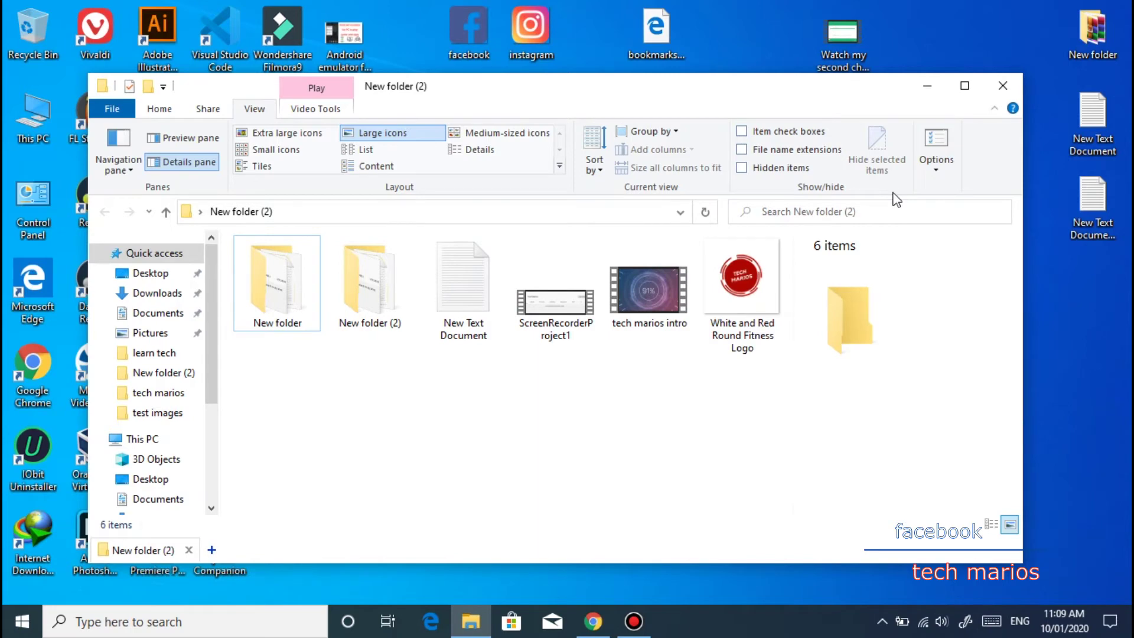
left_click(936, 164)
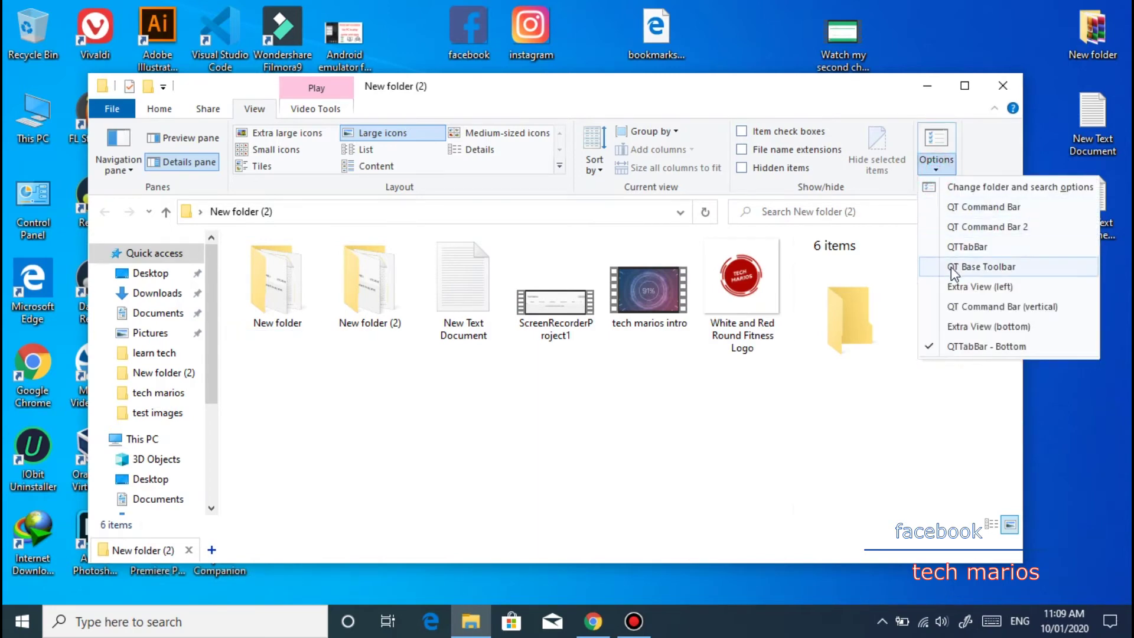
left_click(952, 247)
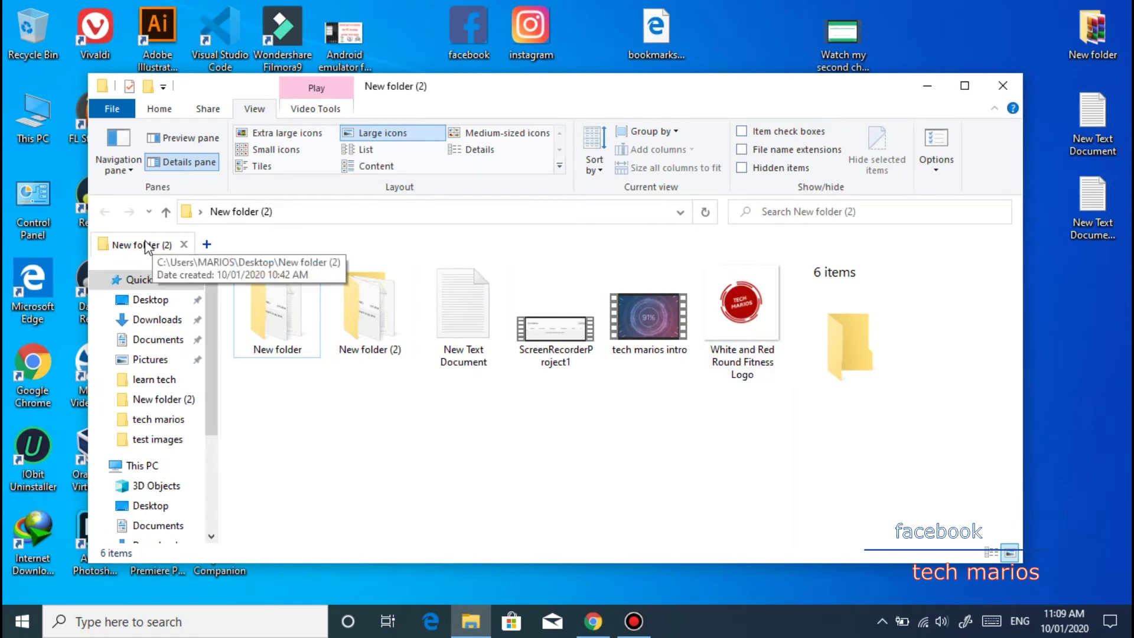
- Open the New folder subfolder in a new tab and switch between it and the New folder (2) tab
right_click(255, 306)
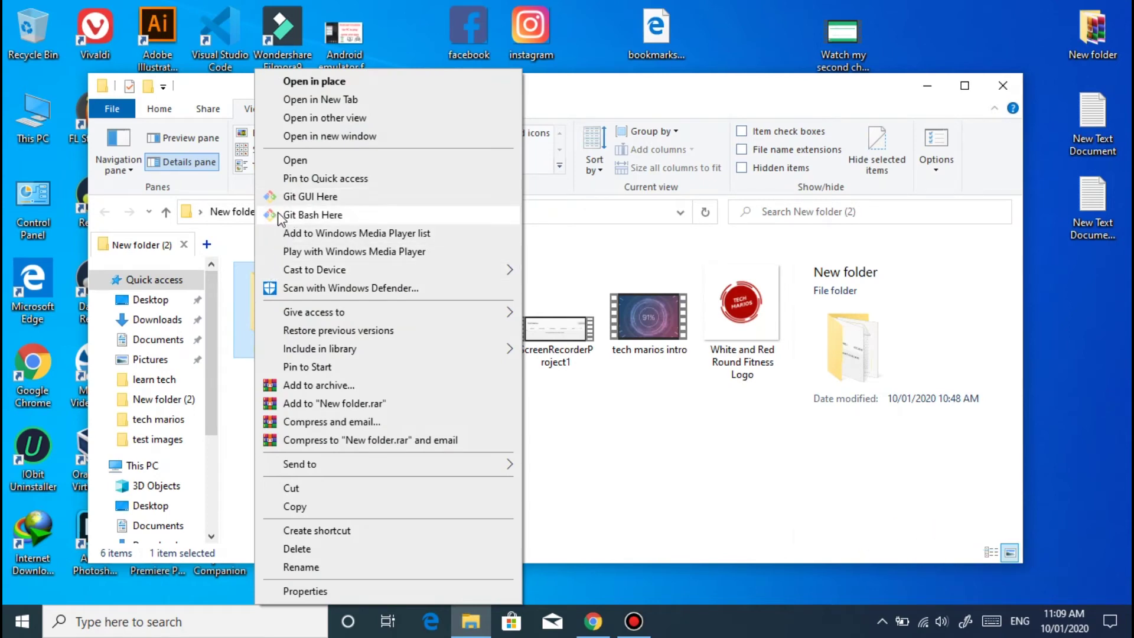
left_click(331, 99)
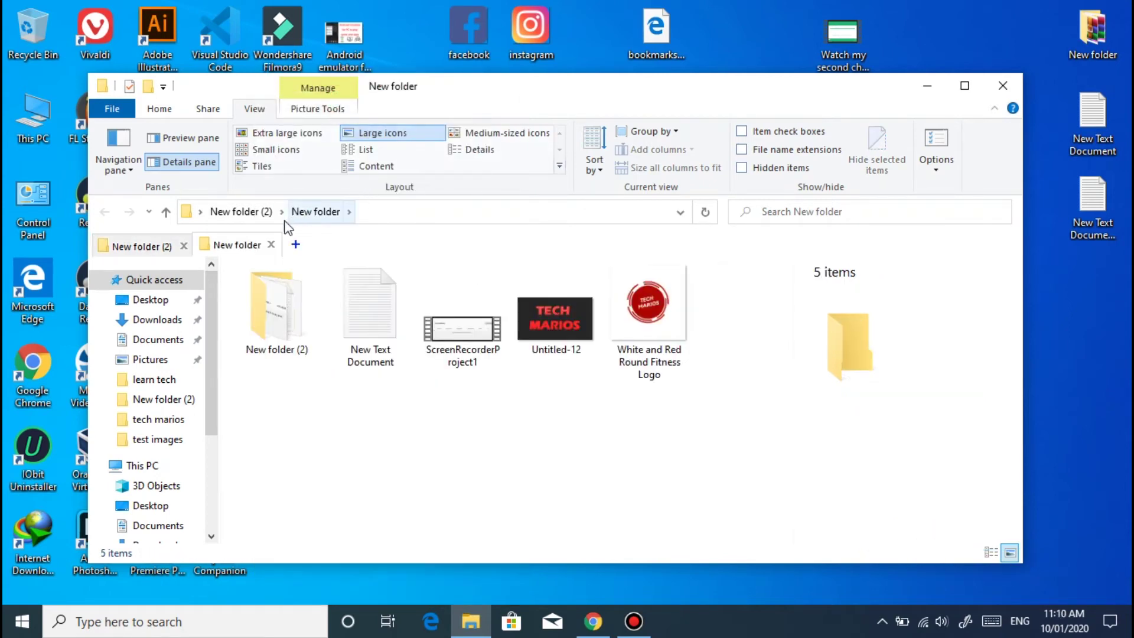
left_click_drag(237, 251, 157, 246)
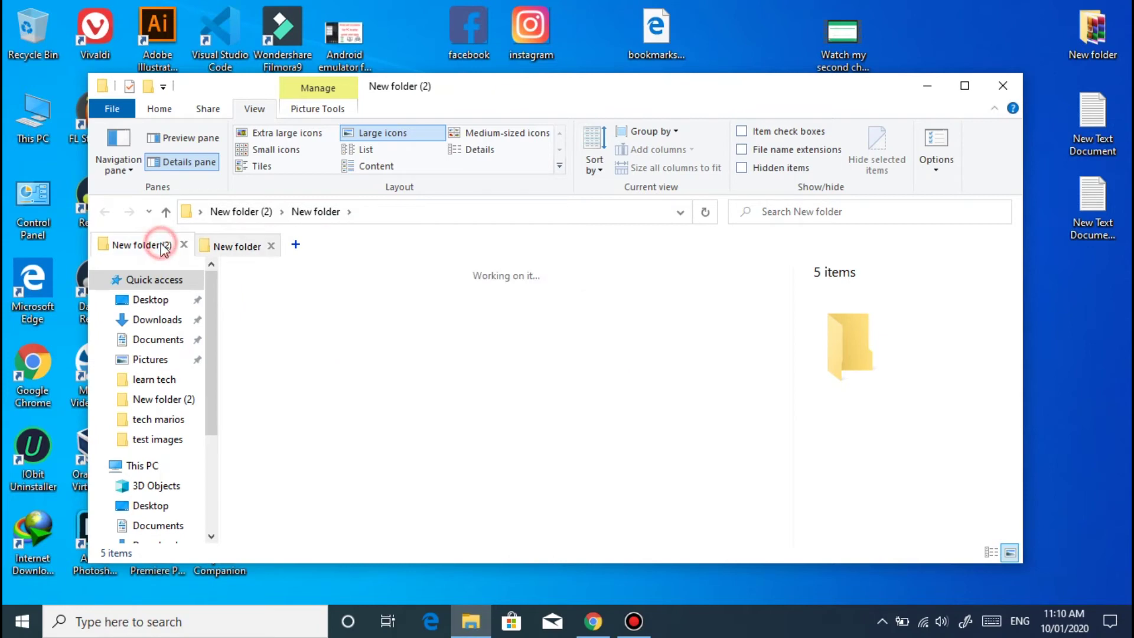
left_click(212, 248)
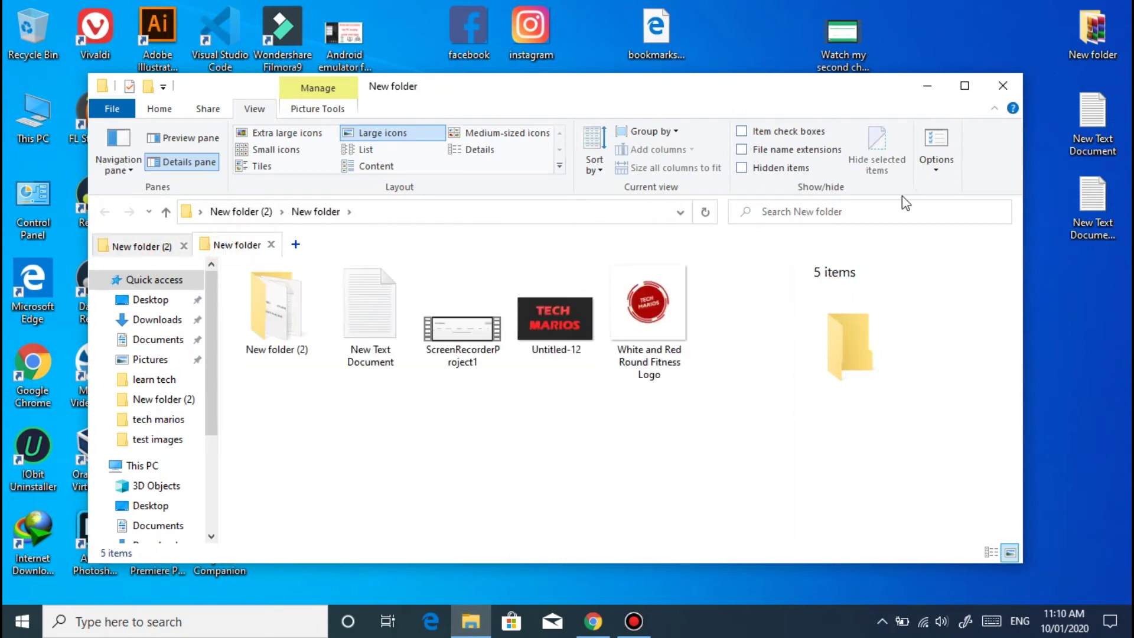
- Collapse the ribbon and maximize the File Explorer window
left_click(995, 109)
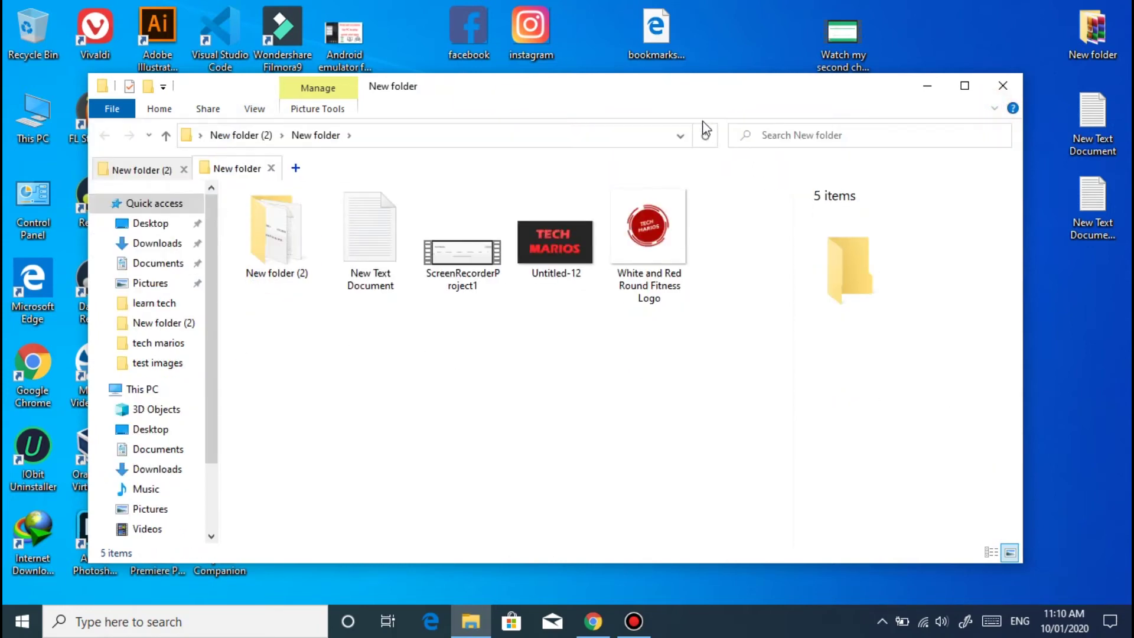
left_click(965, 85)
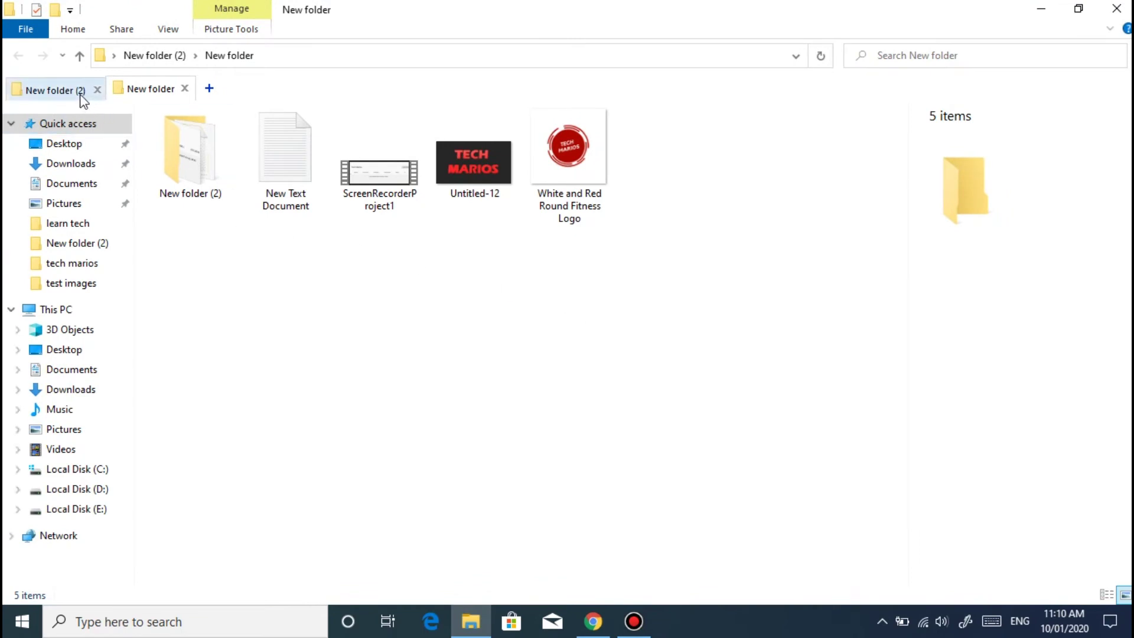
- Switch back and forth between the two open tabs, ending on the New folder (2) tab
left_click(83, 94)
left_click(154, 89)
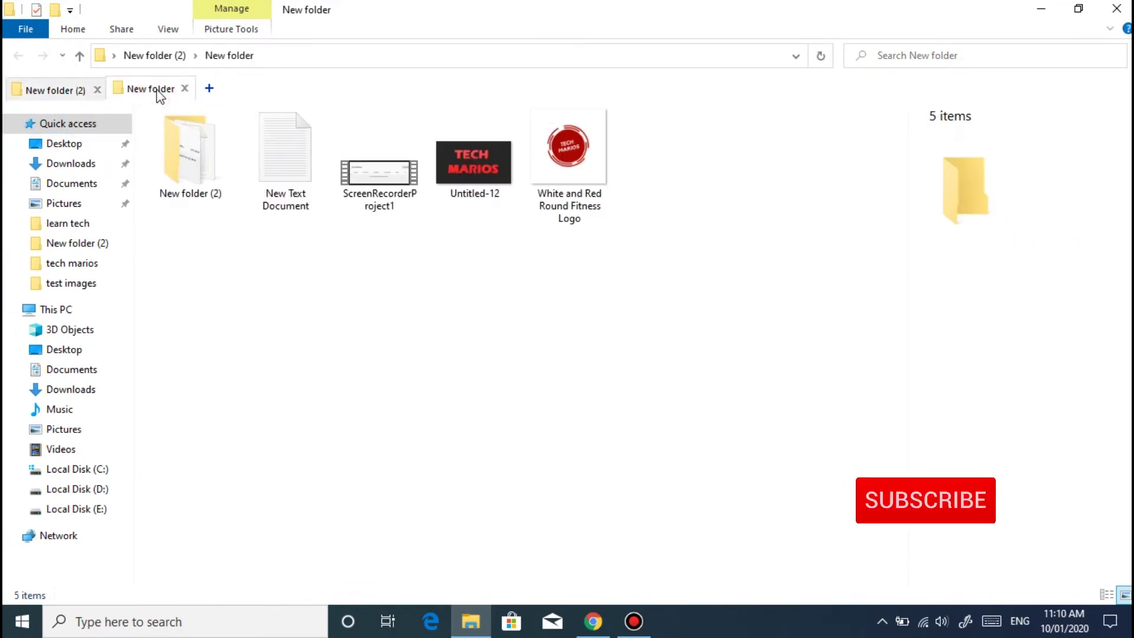
left_click(64, 89)
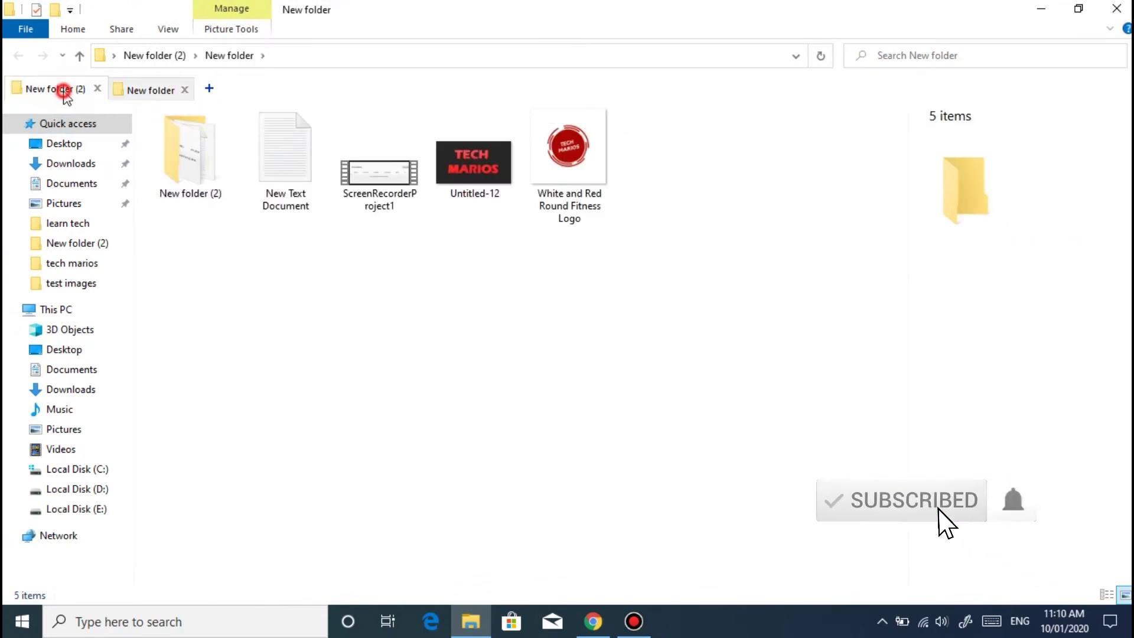
- Open the New folder (2) subfolder in a new tab and switch through the tabs back to New folder (2) @ Desktop
right_click(286, 162)
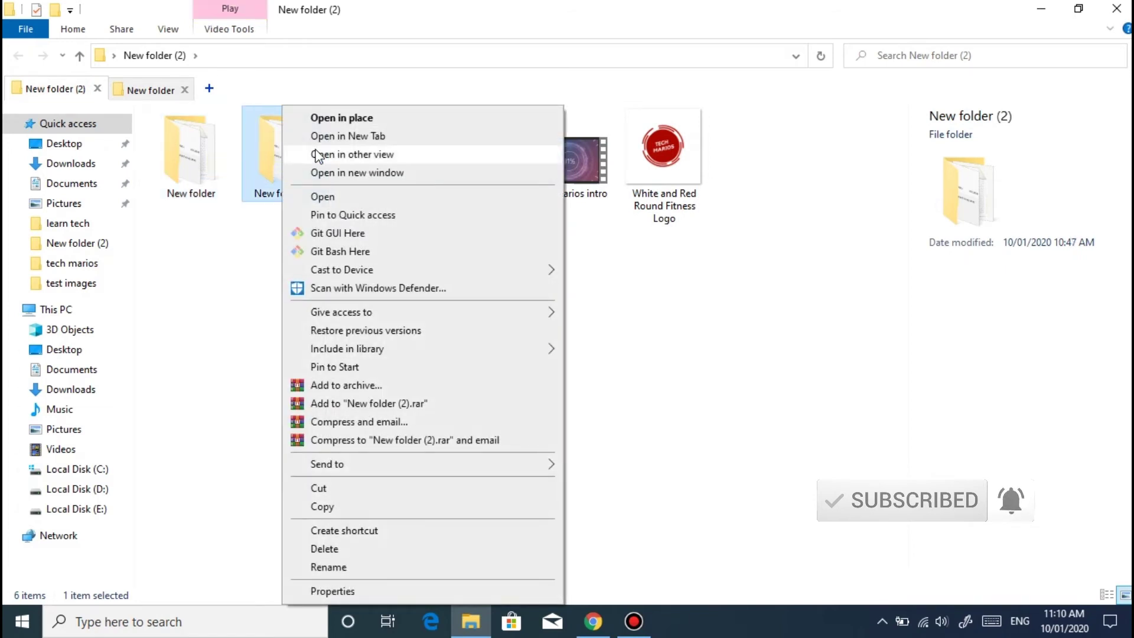
left_click(331, 137)
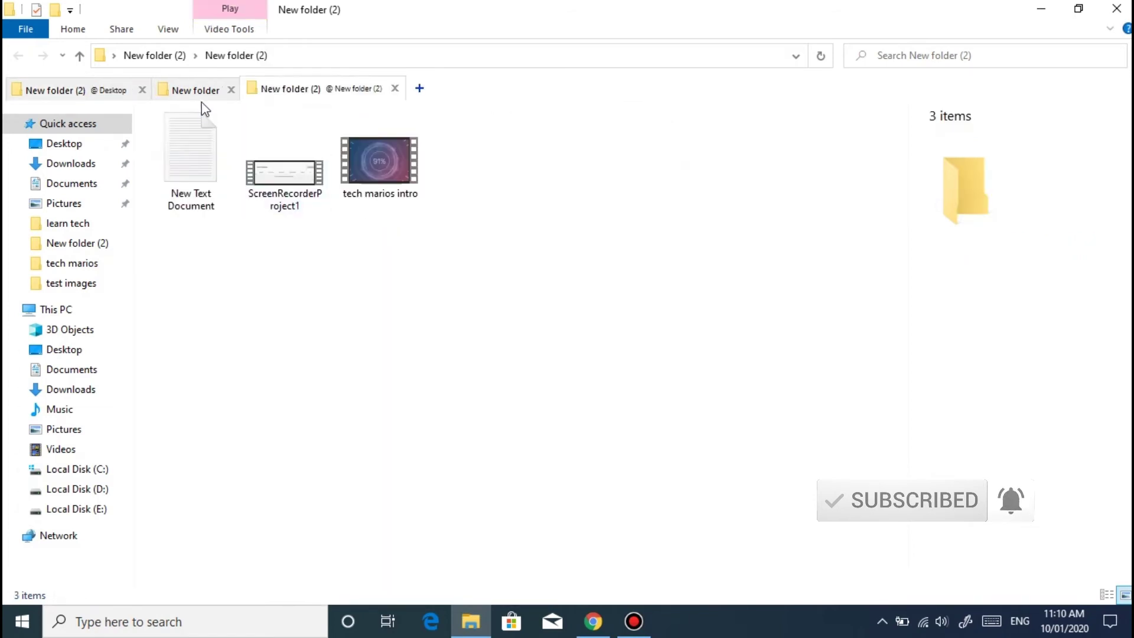
left_click(198, 91)
left_click(88, 90)
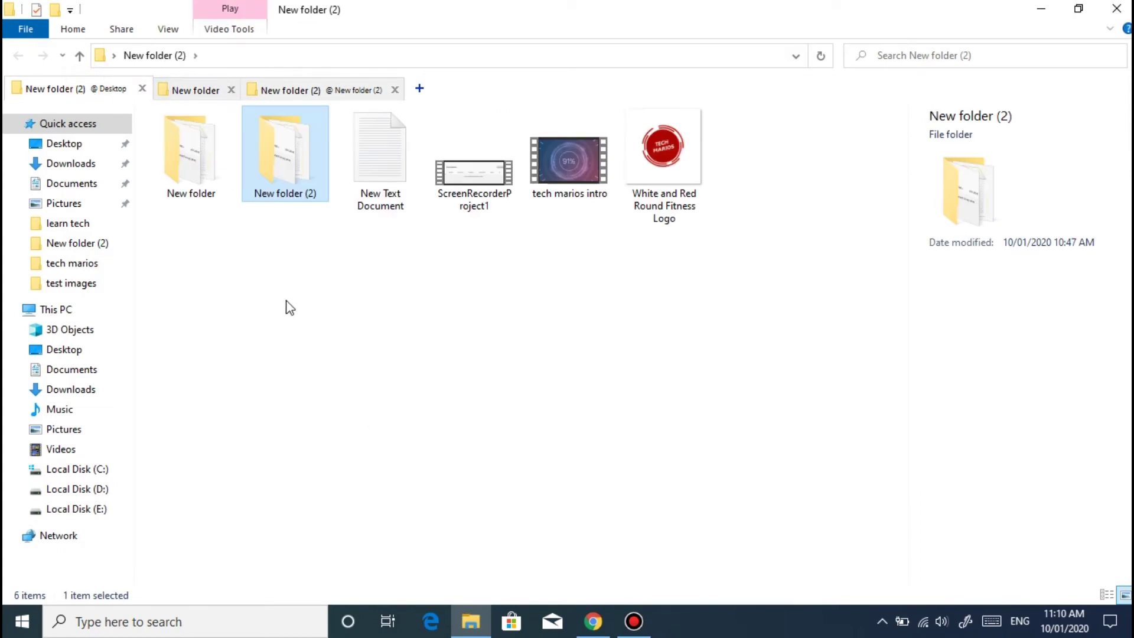
- Preview the White and Red Round Fitness Logo, tech marios intro and ScreenRecorderProject1 files, and list the New folder (2) subfolder's contents in place
mouse_move(650, 184)
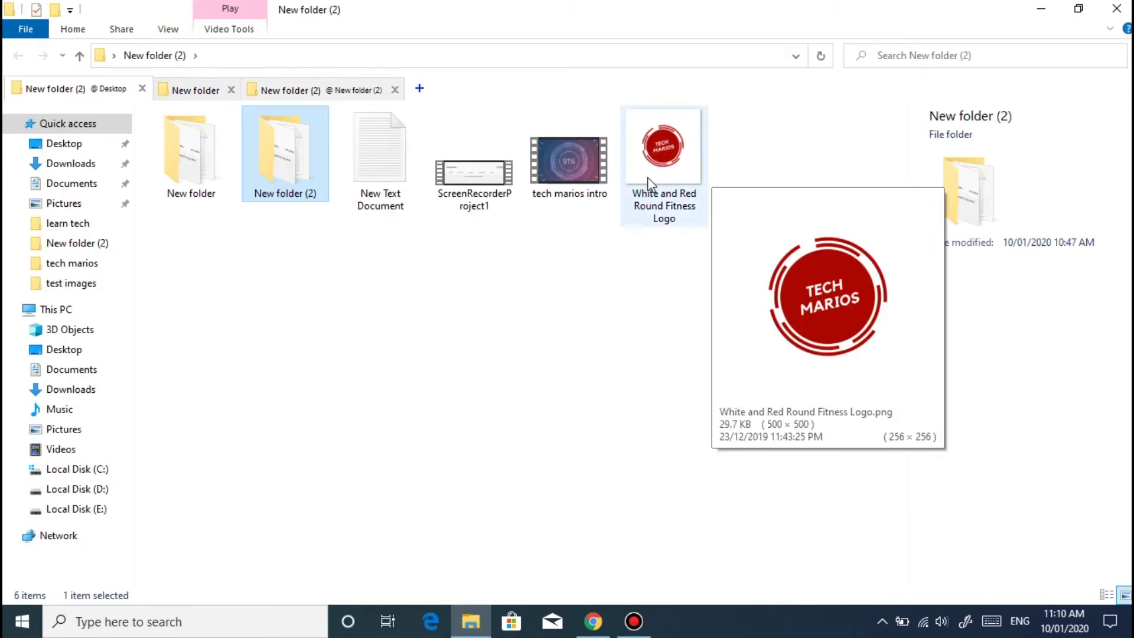
mouse_move(572, 168)
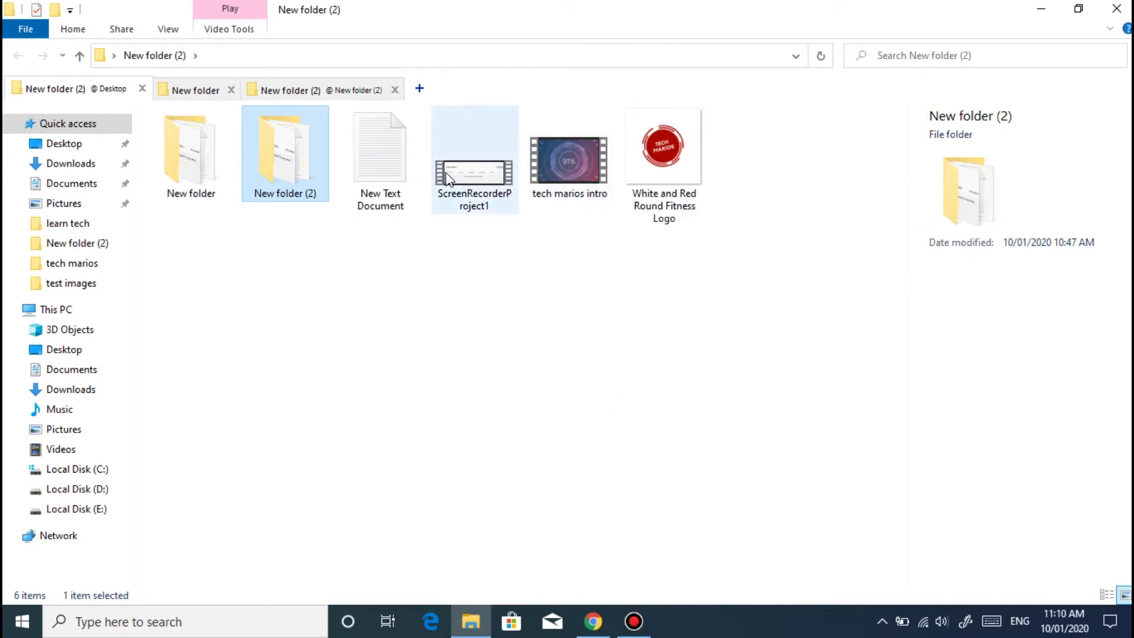
mouse_move(447, 178)
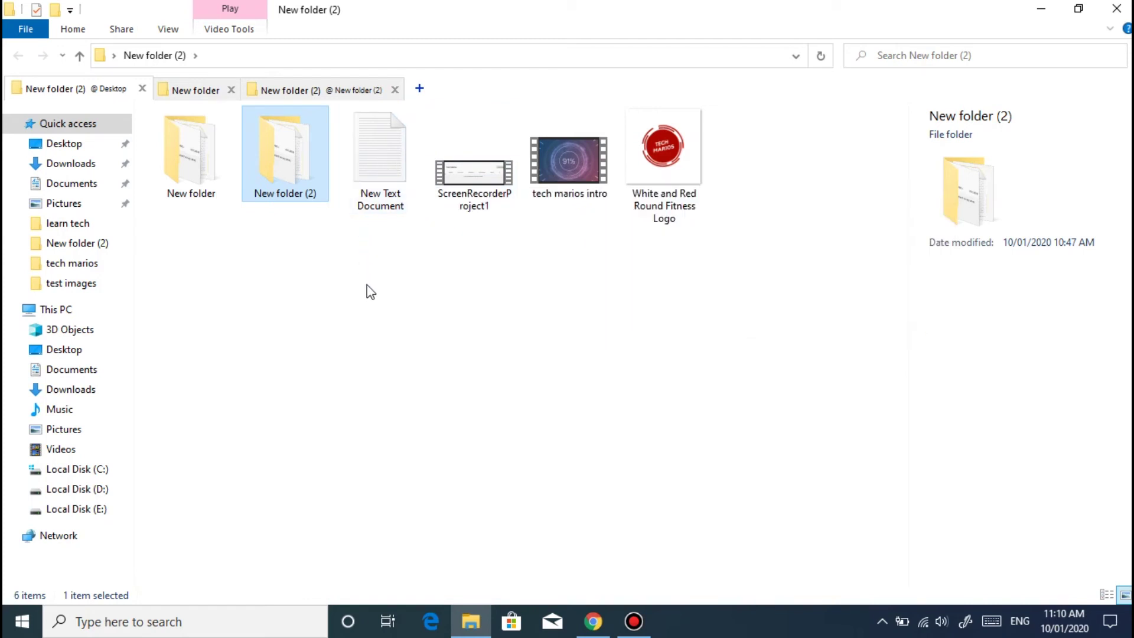
left_click(319, 181)
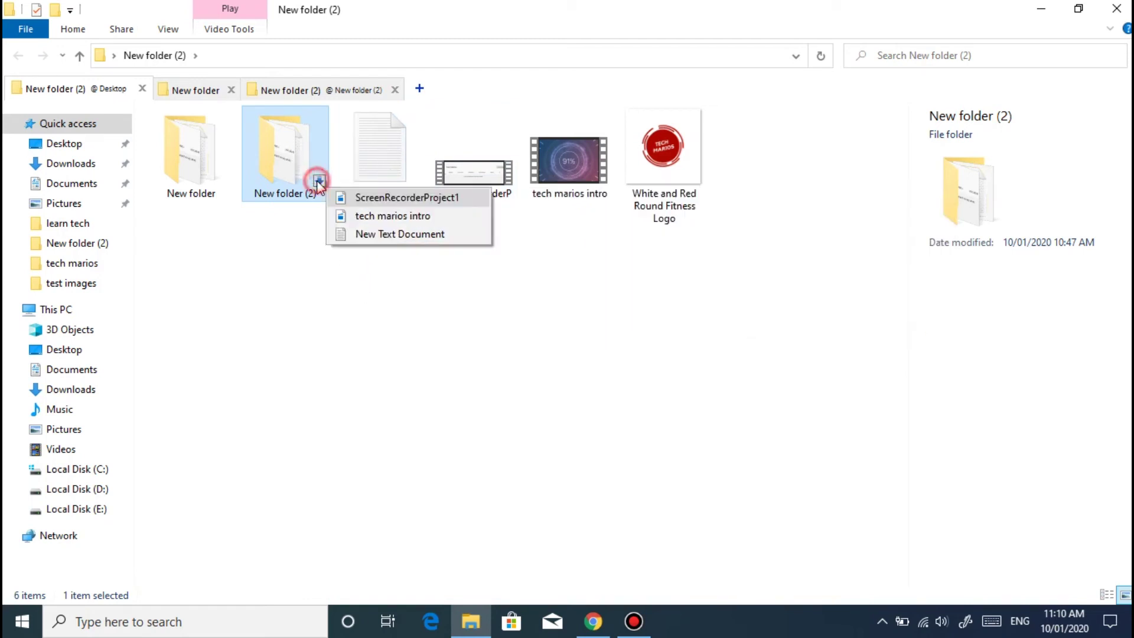
- Preview ScreenRecorderProject1 and New Text Document from the New folder (2) subfolder's in-place list and dismiss the list
mouse_move(347, 199)
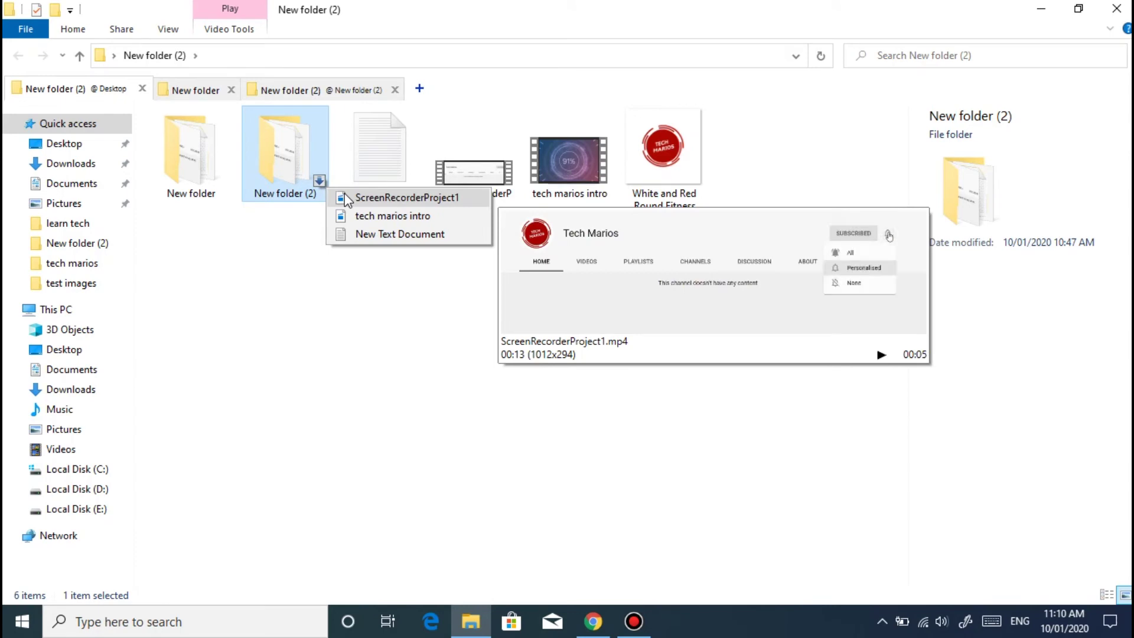
mouse_move(370, 223)
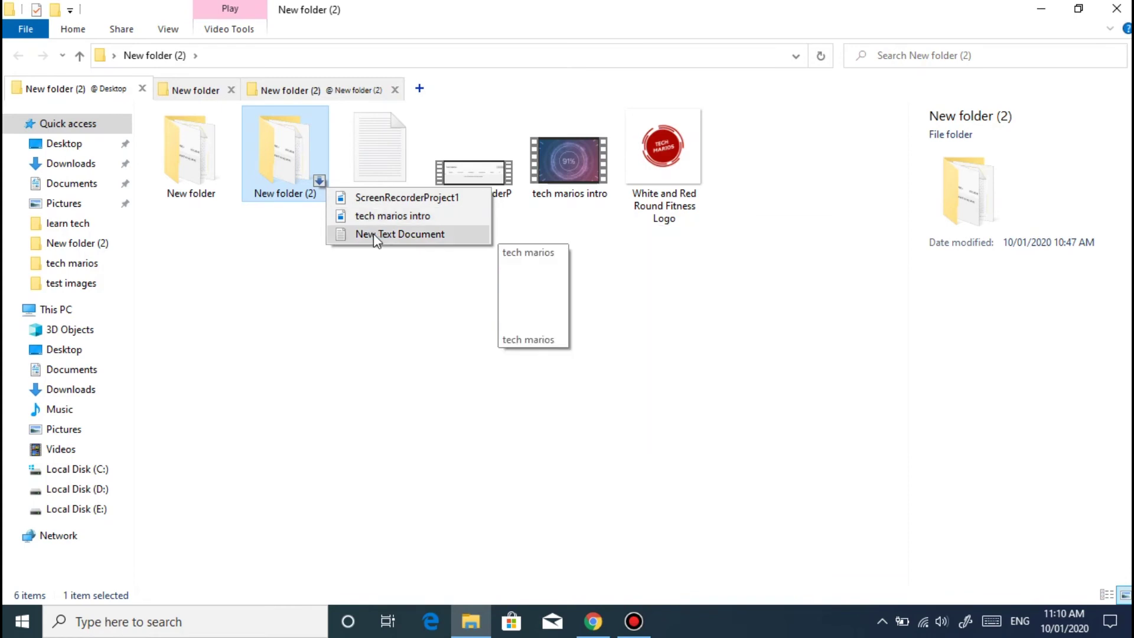
left_click(267, 304)
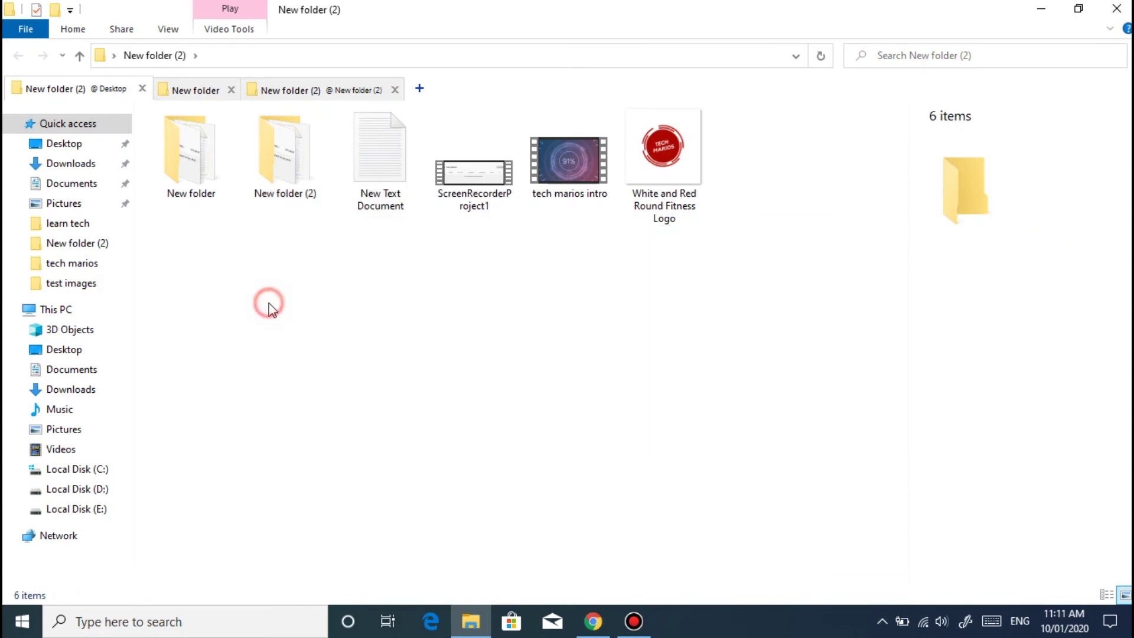
- List New folder's contents in place and preview its Untitled-12 and White and Red Round Fitness Logo images and the nested folder's ScreenRecorderProject1 video
left_click(224, 181)
mouse_move(282, 201)
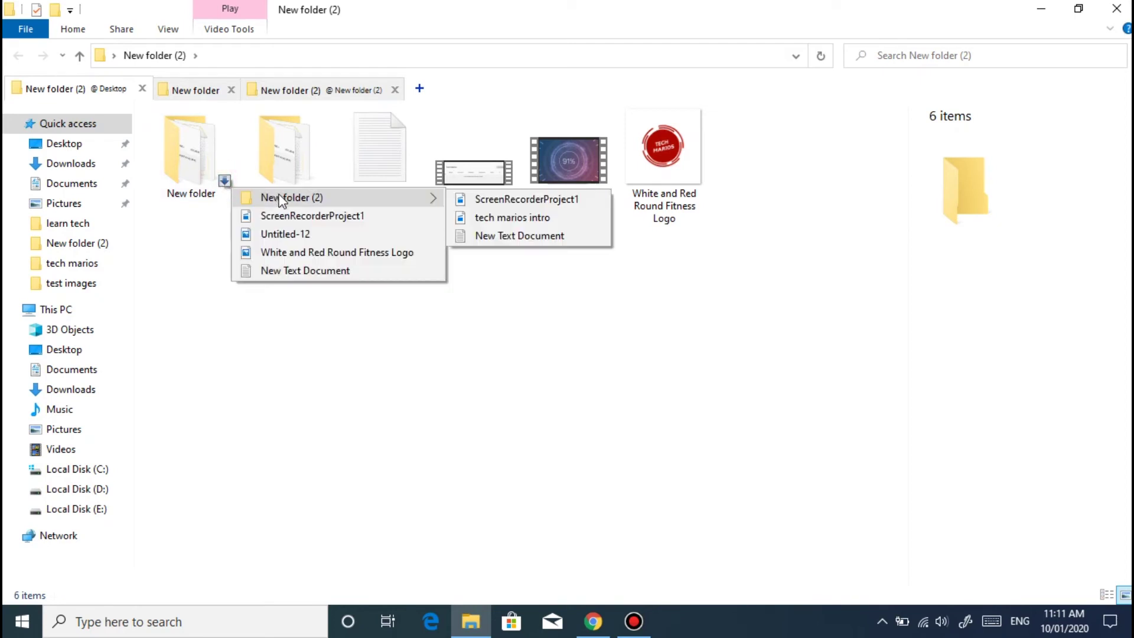
mouse_move(530, 201)
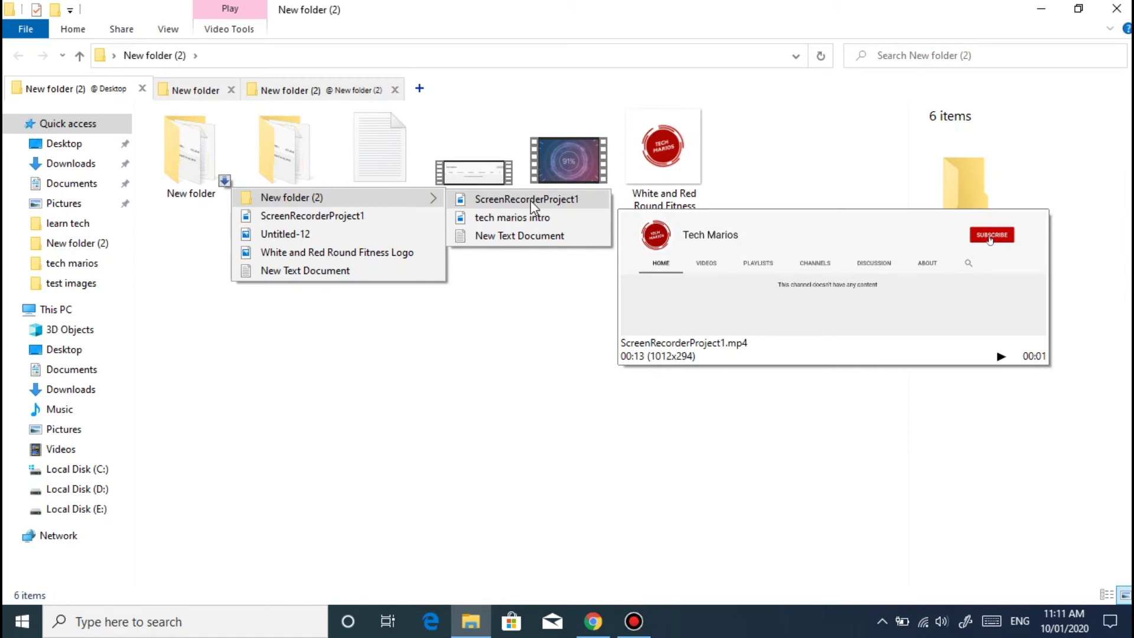
mouse_move(530, 219)
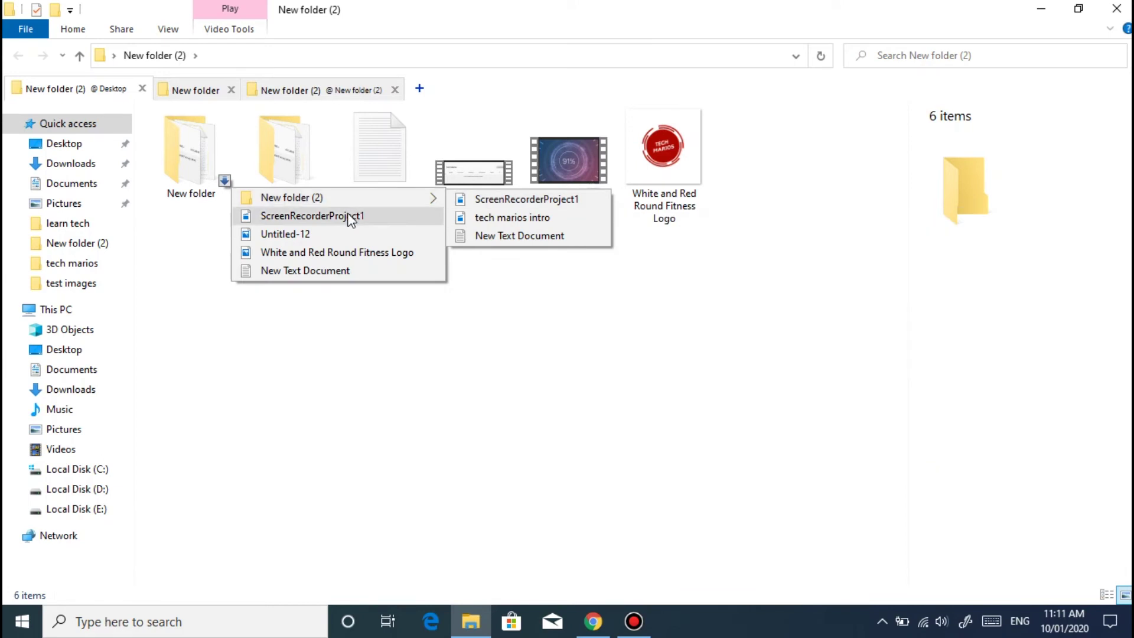
mouse_move(349, 232)
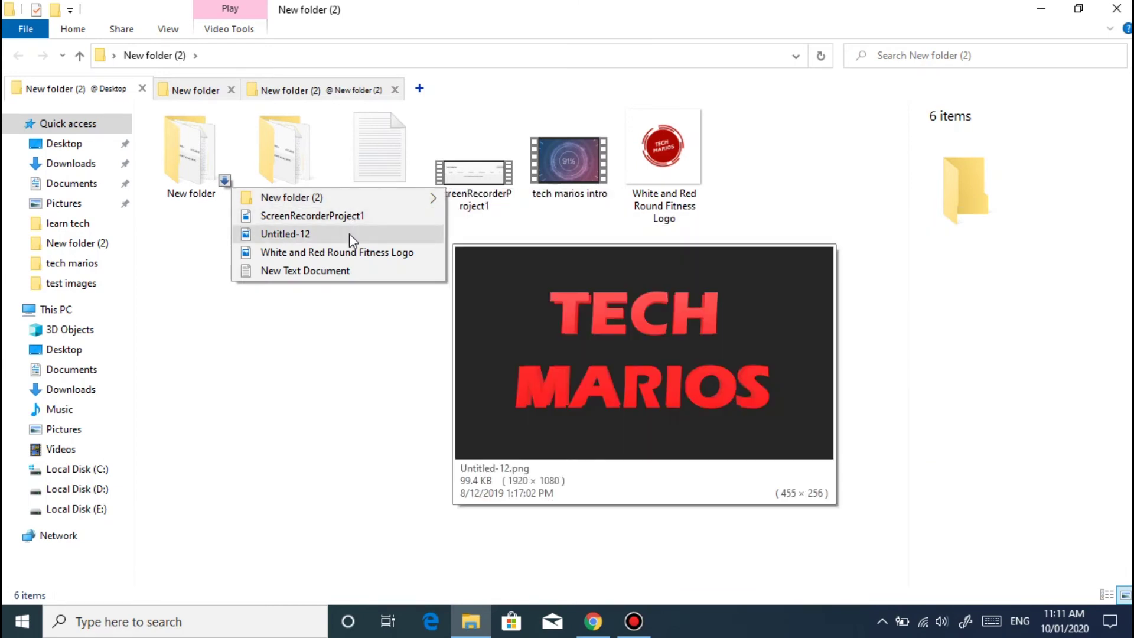
mouse_move(349, 254)
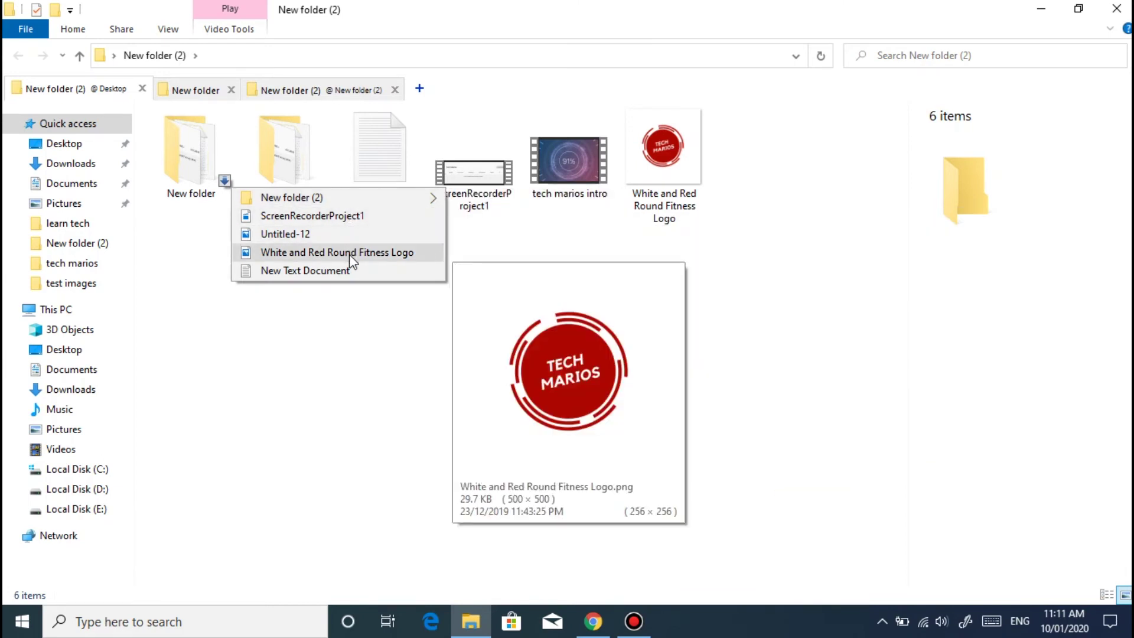
left_click(247, 342)
- Switch to the New folder tab and preview the files inside its New folder (2) subfolder in place
left_click(191, 90)
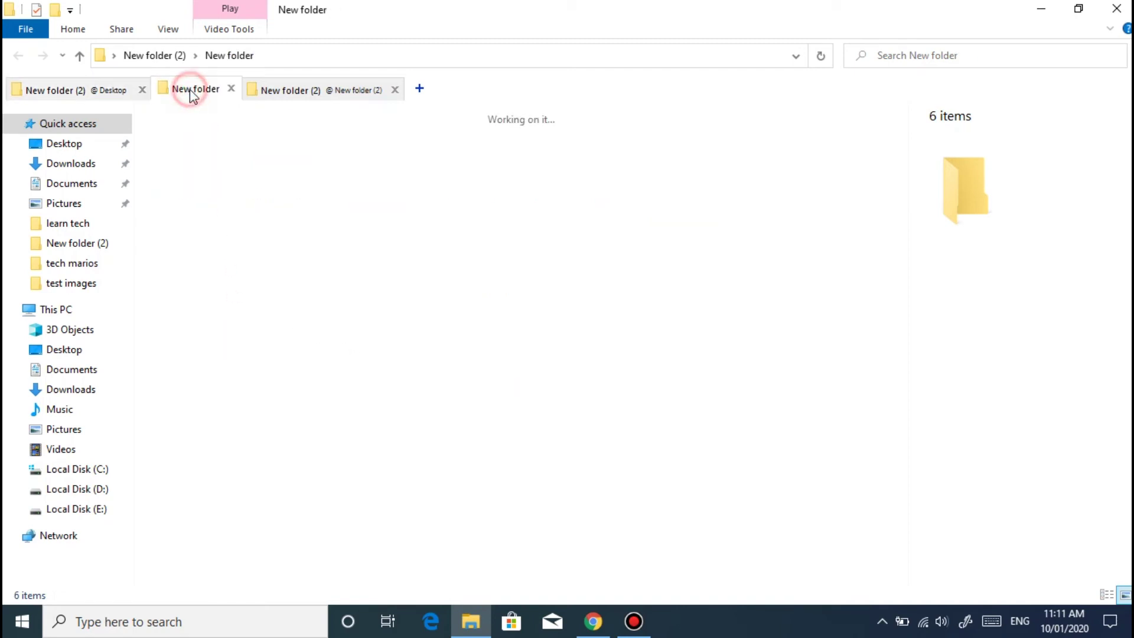
left_click(224, 180)
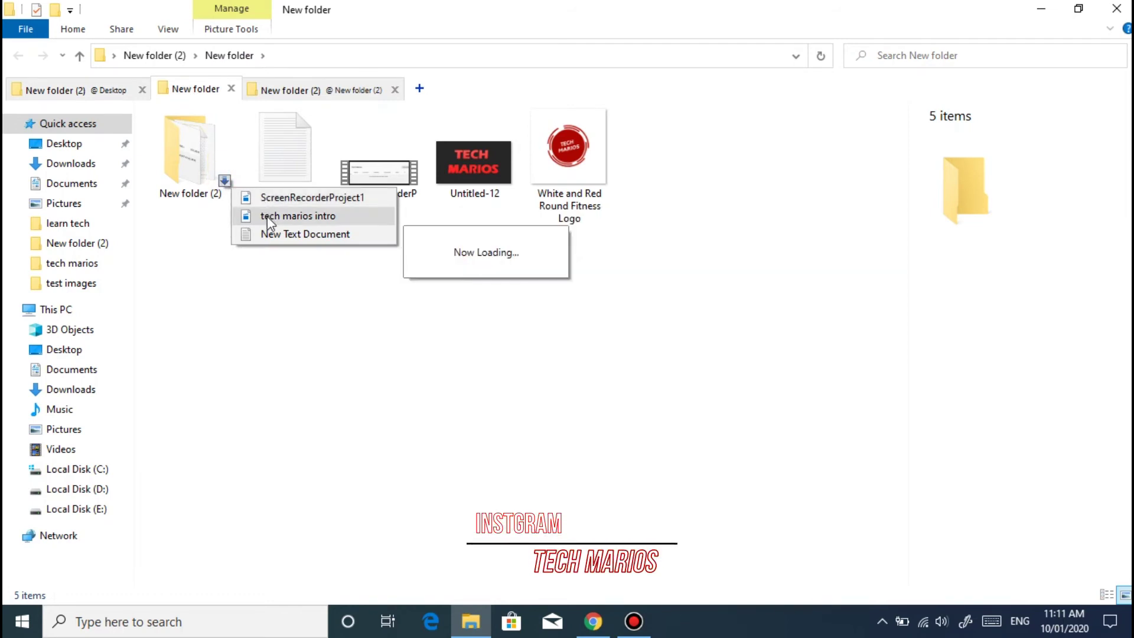
mouse_move(279, 241)
left_click(253, 290)
- Open the New folder (2) subfolder in the current tab, then view New Text Document in Notepad and close it
double_click(179, 175)
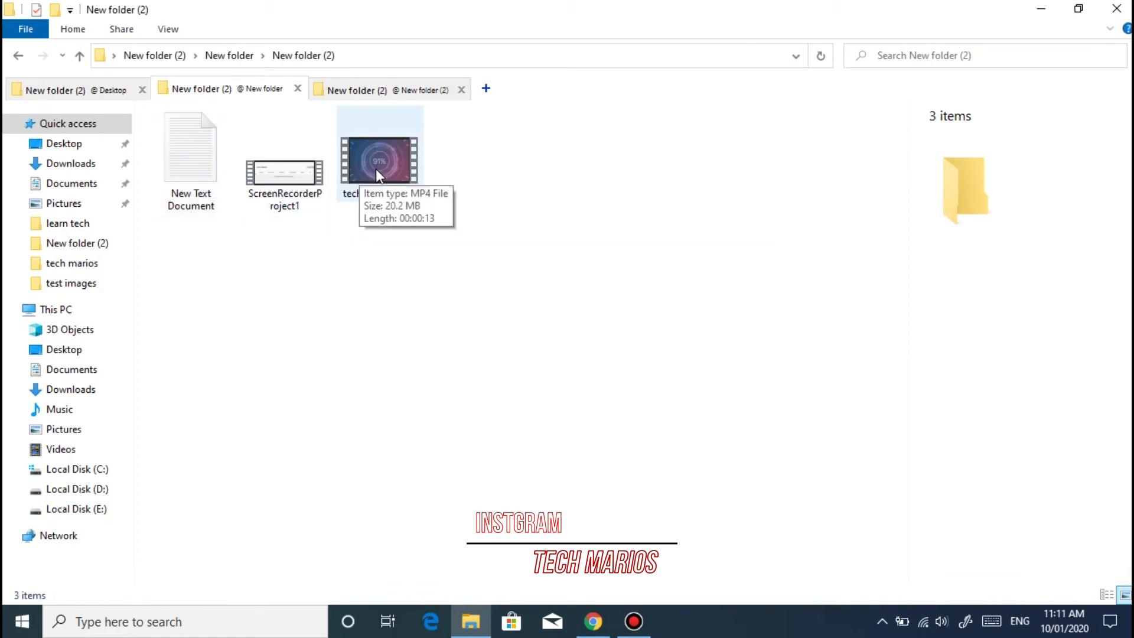
mouse_move(375, 169)
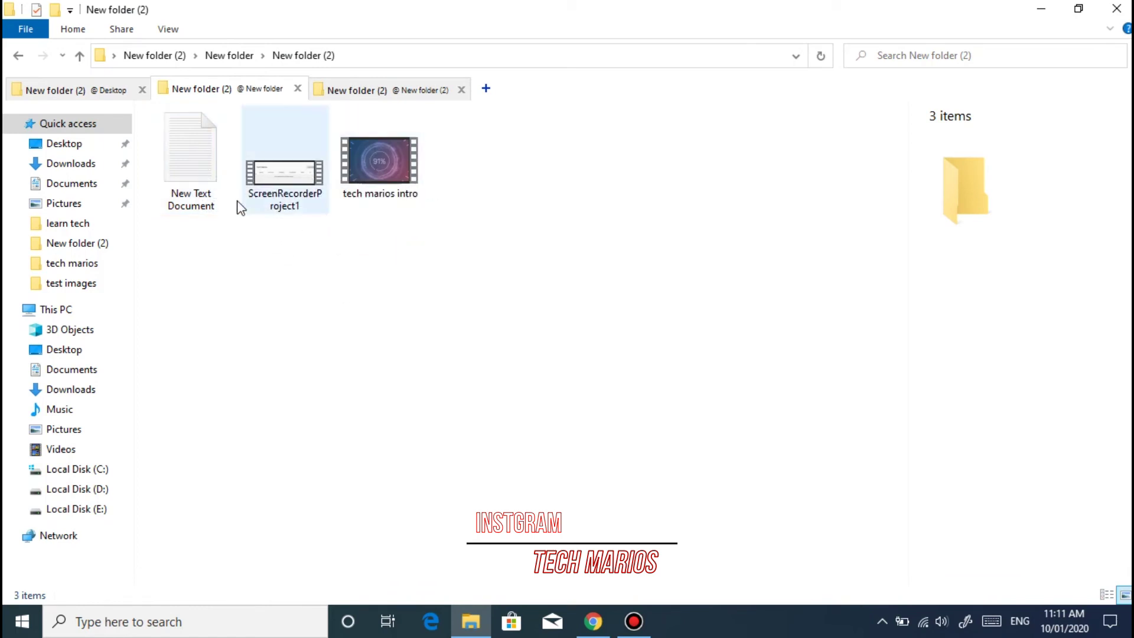
double_click(207, 159)
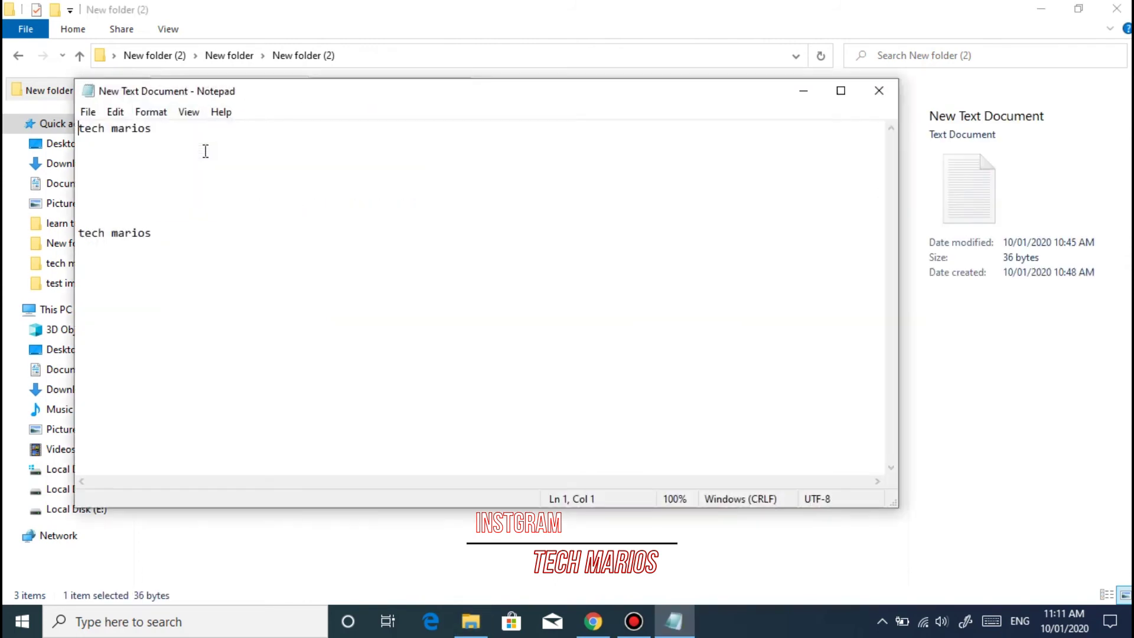
left_click(879, 90)
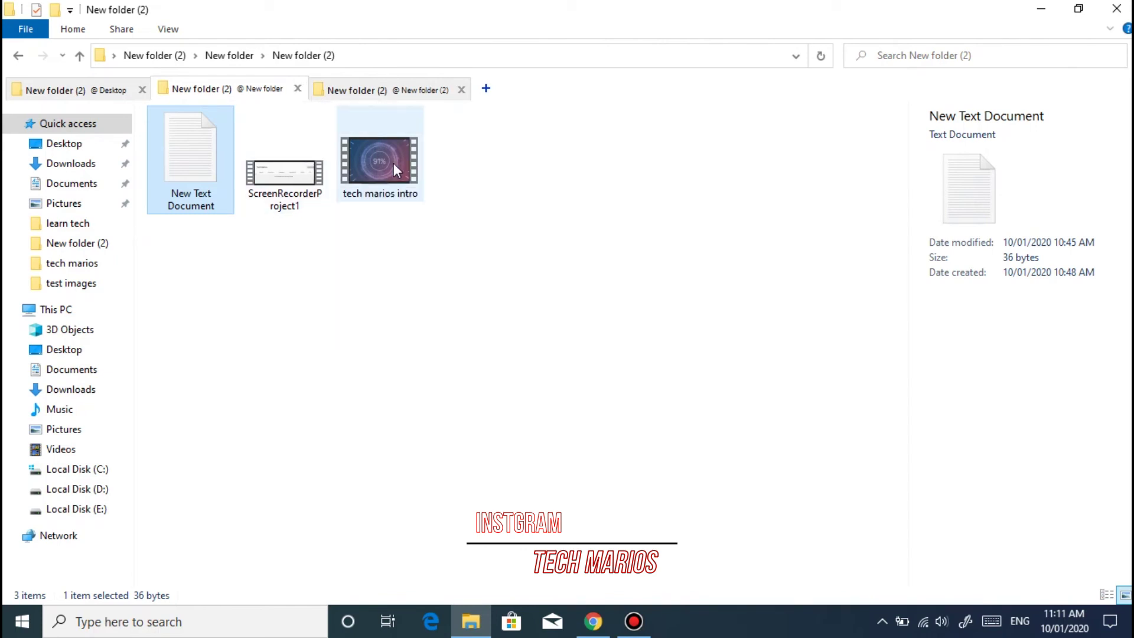
- Preview New Text Document in the New folder (2) @ New folder (2) tab and close all tabs except New folder (2) @ Desktop
left_click(390, 89)
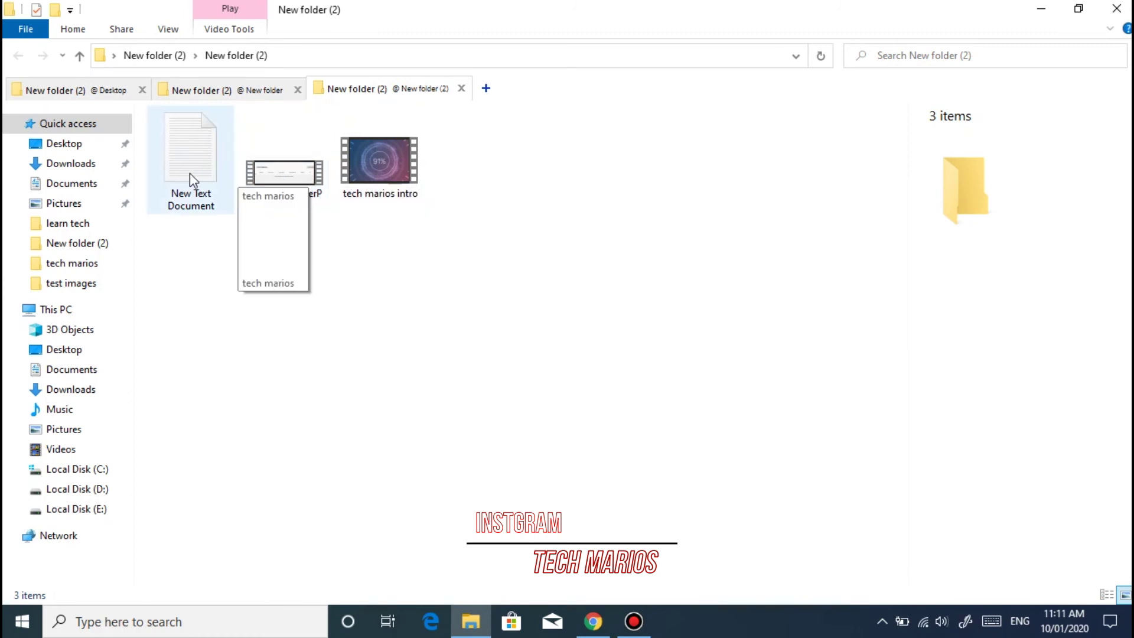
left_click(461, 88)
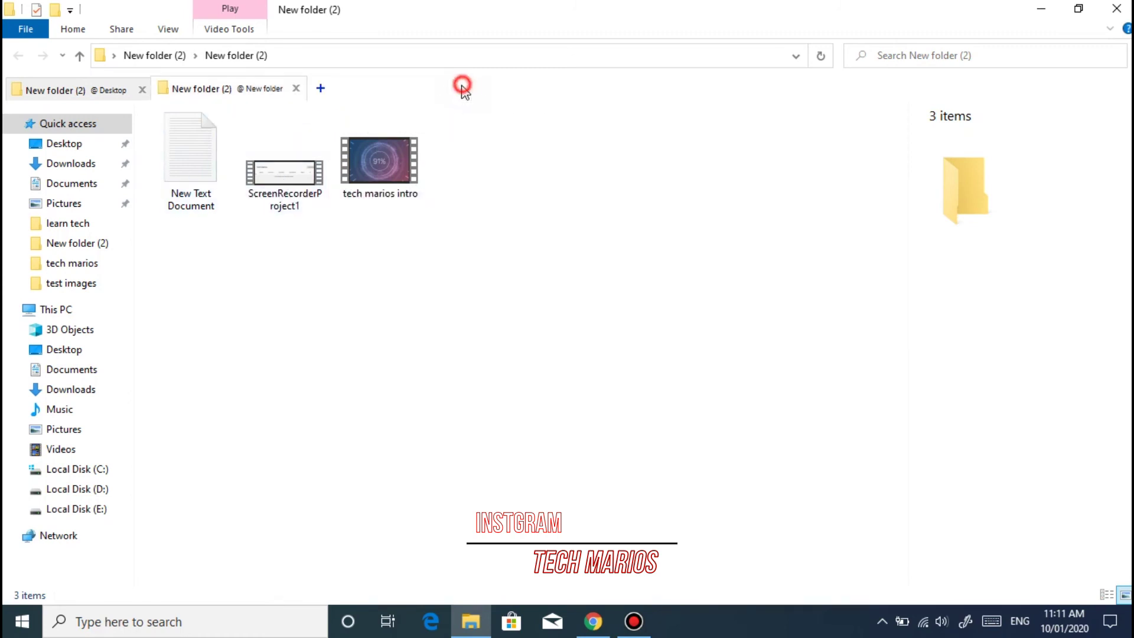
left_click(296, 88)
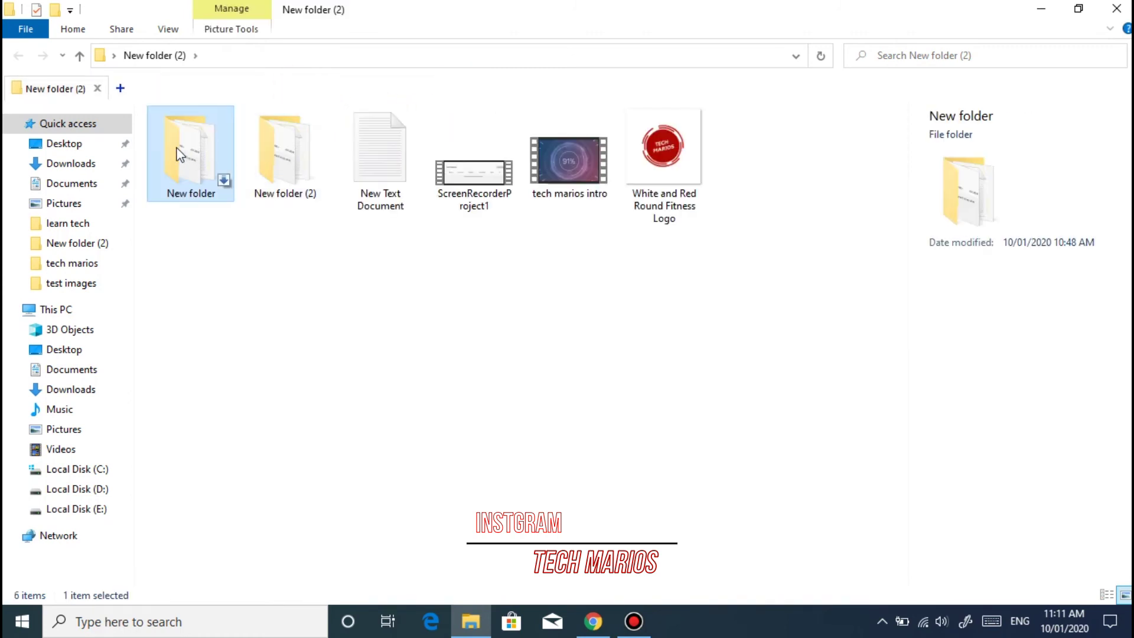
- Open the nested New folder (2) from New folder's in-place list, list its contents from the tab, and return to the starting folder
mouse_move(225, 182)
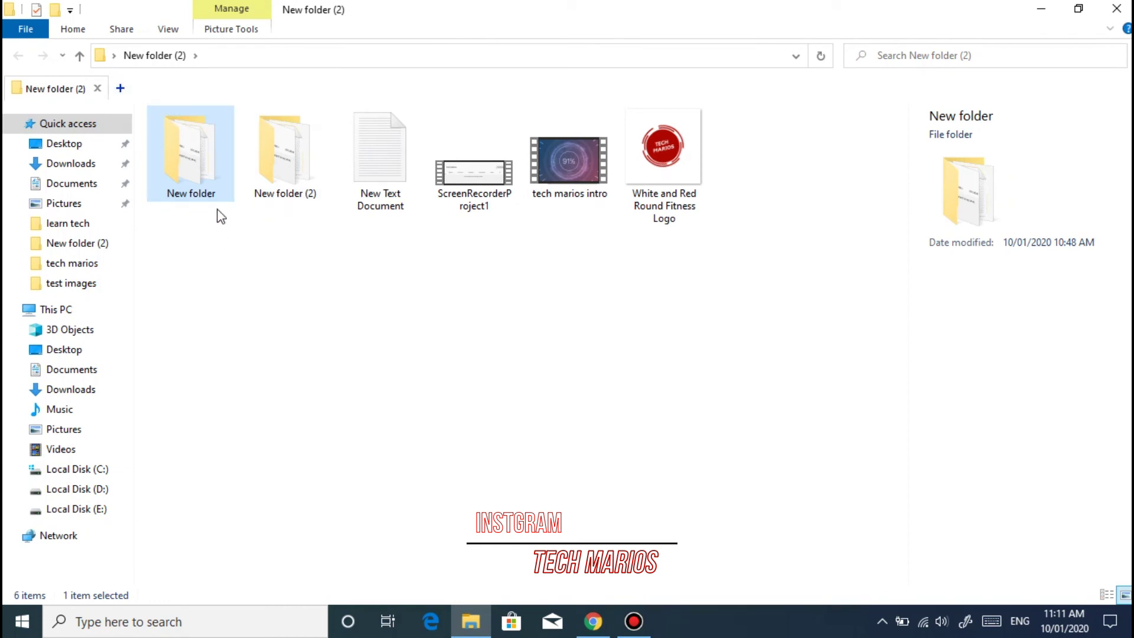
left_click(225, 180)
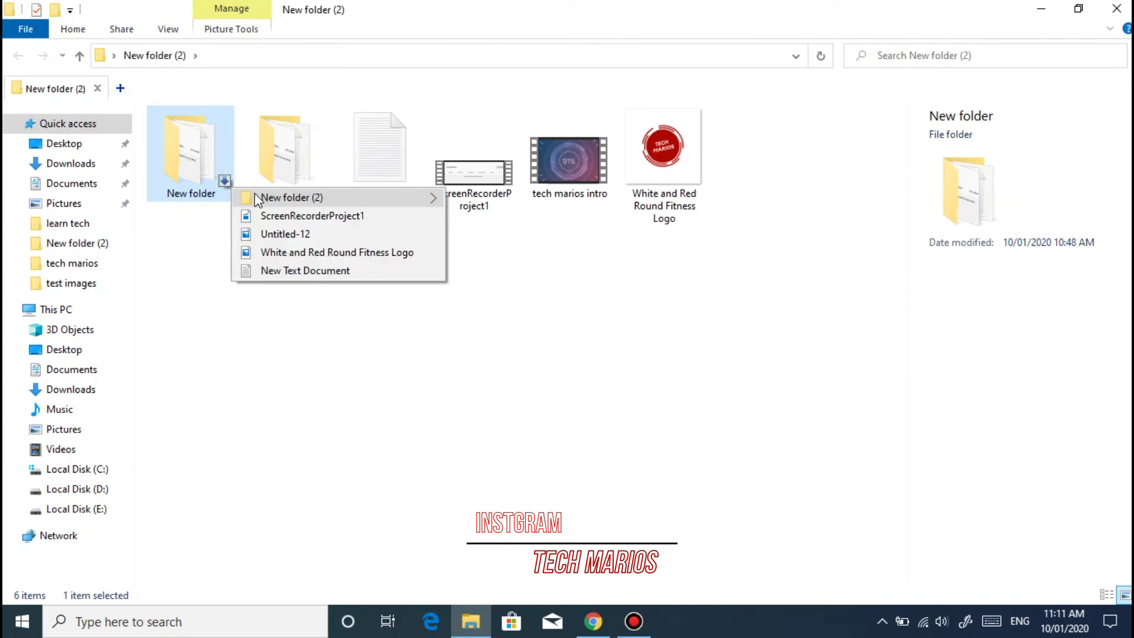
left_click(426, 196)
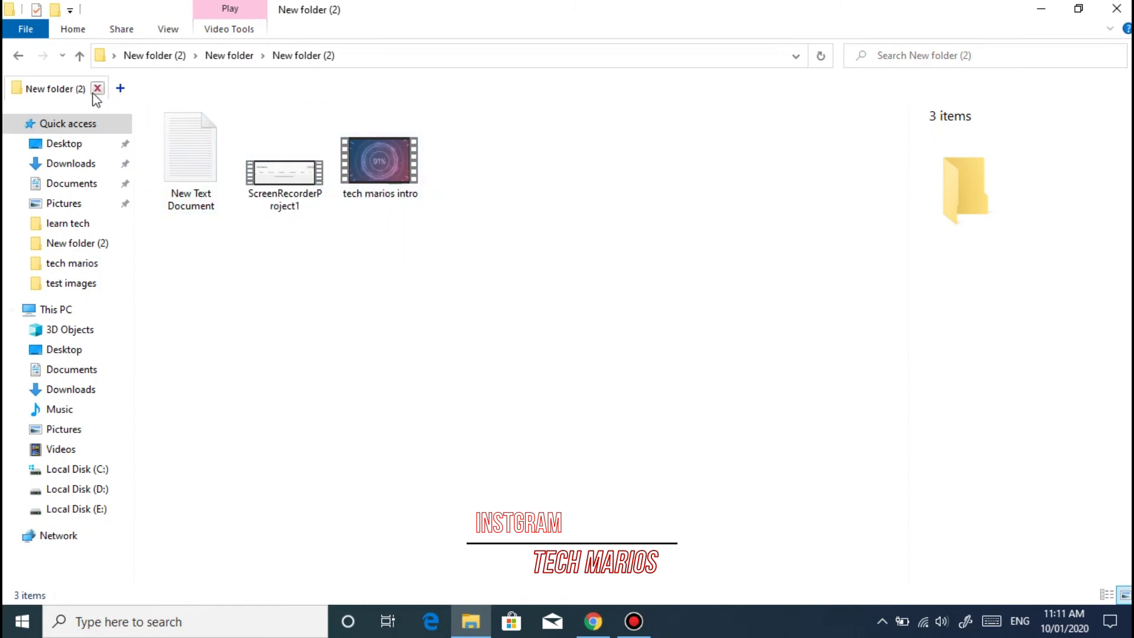
left_click(36, 88)
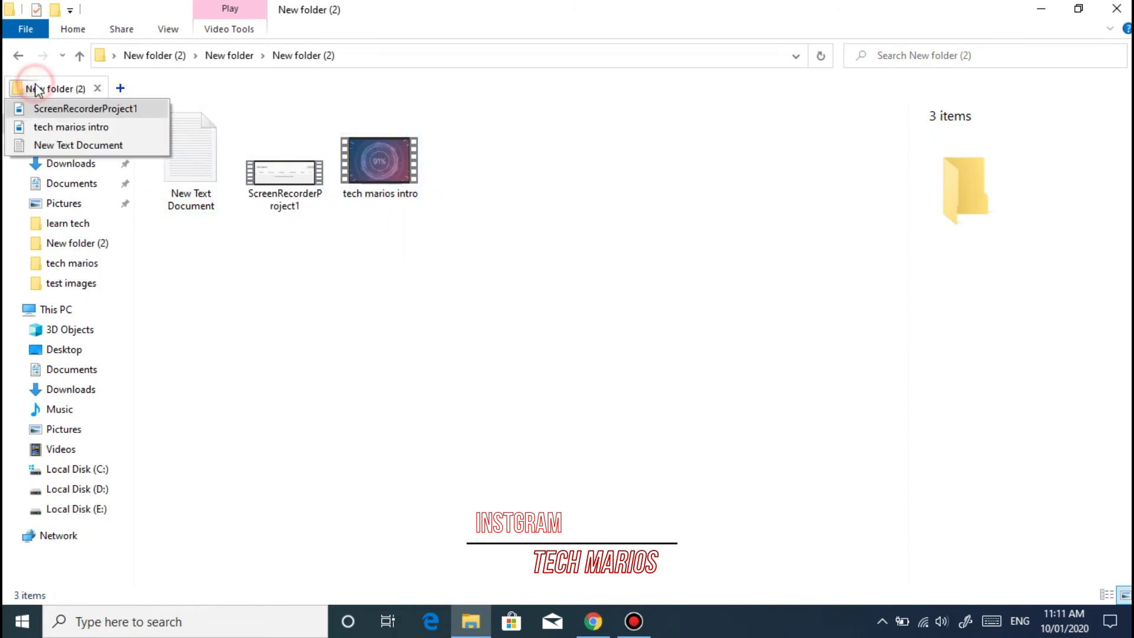
left_click(21, 57)
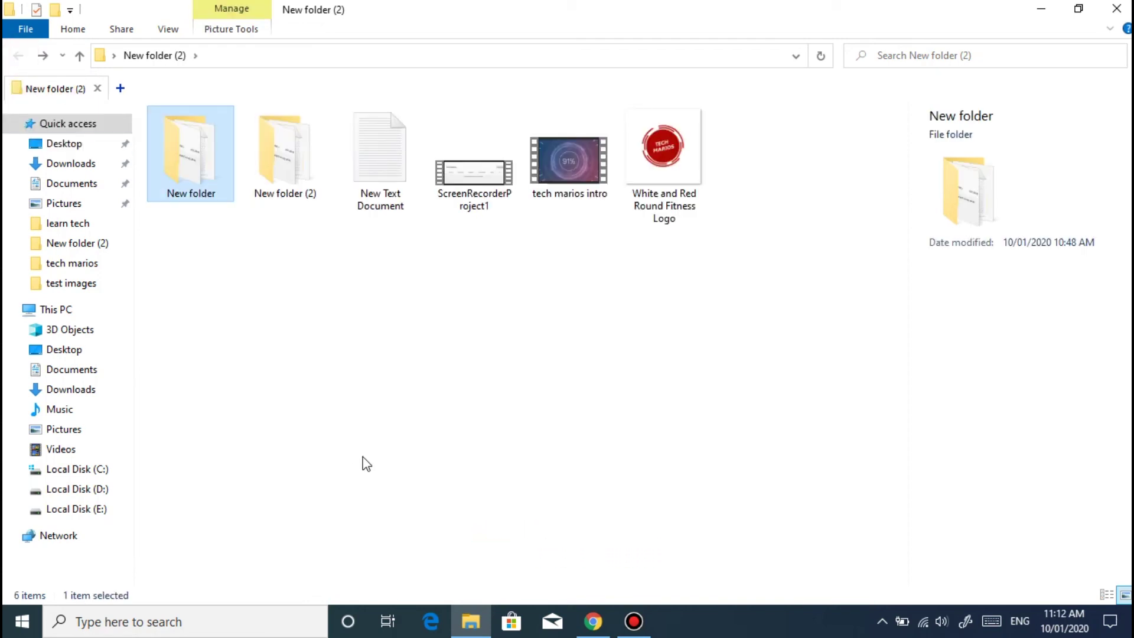
- Open New folder in a new tab, and open its New folder (2) subfolder in another new tab
right_click(191, 154)
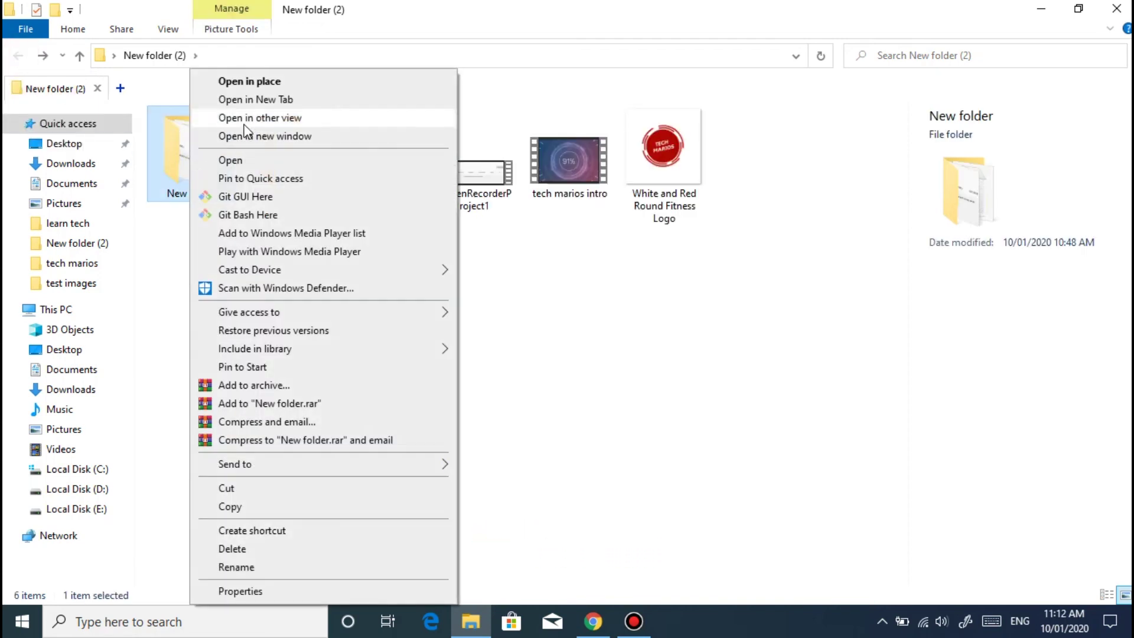
left_click(254, 100)
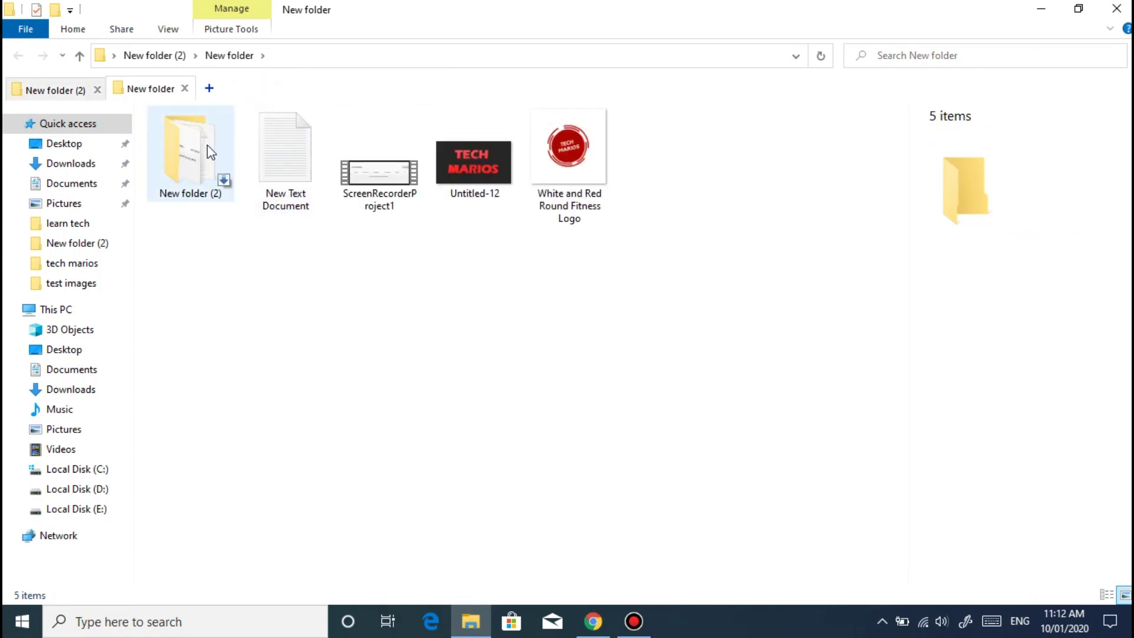
right_click(211, 152)
left_click(243, 135)
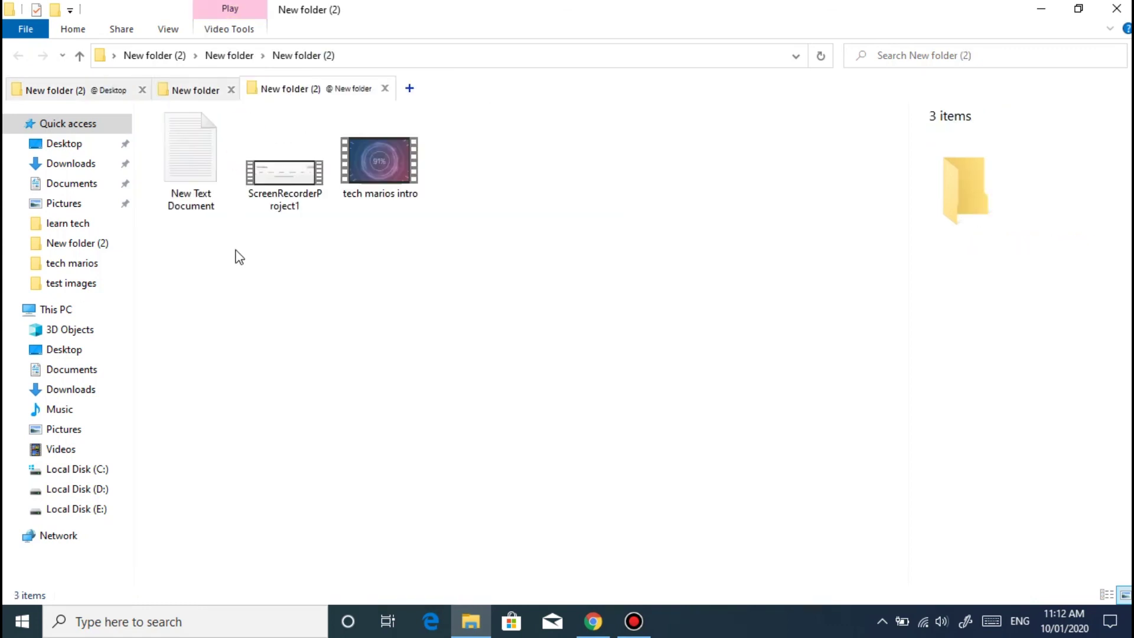
- Return to the New folder (2) @ Desktop tab and open its New folder (2) subfolder in a new tab
left_click(187, 89)
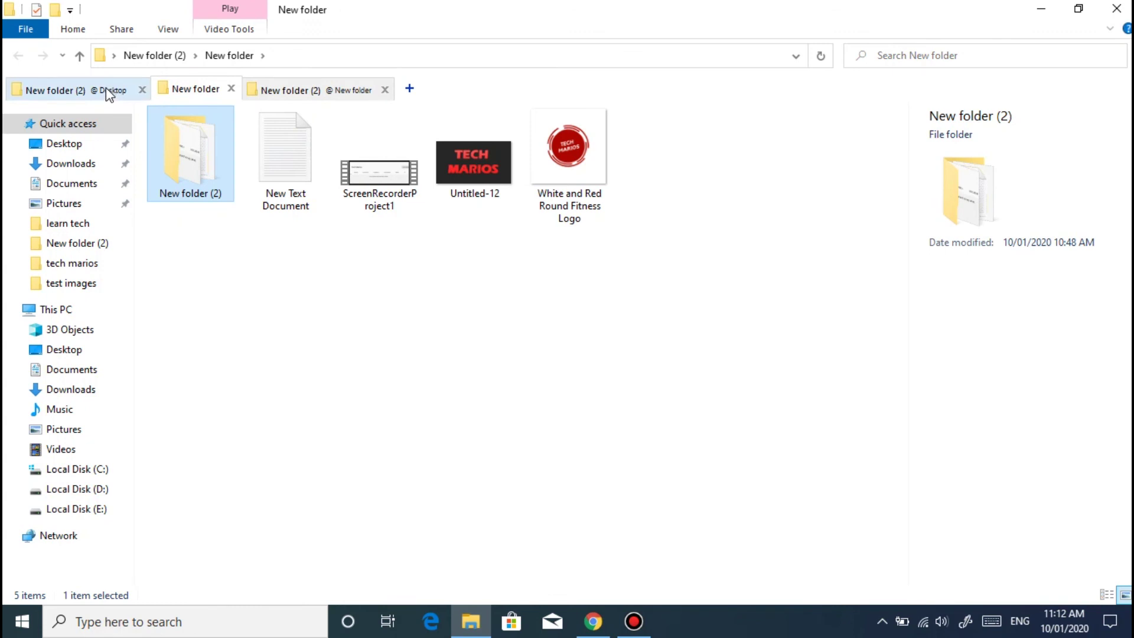
left_click(108, 95)
left_click(284, 180)
right_click(284, 178)
left_click(324, 138)
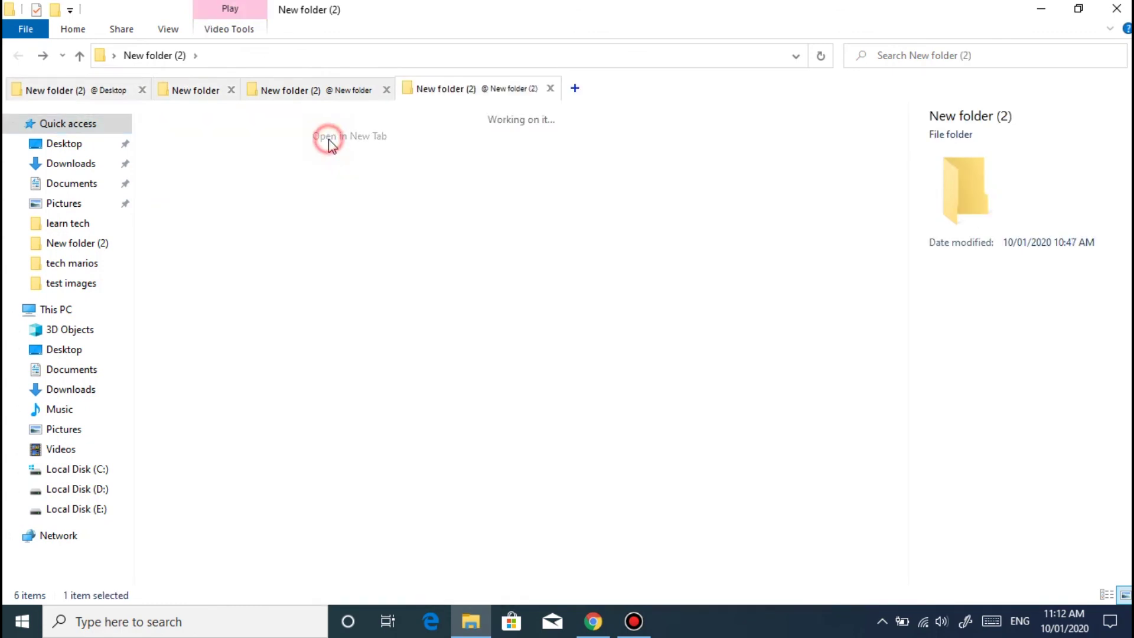
- Switch through the New folder (2) @ New folder and New folder tabs back to New folder (2) @ Desktop
left_click(331, 89)
left_click(207, 90)
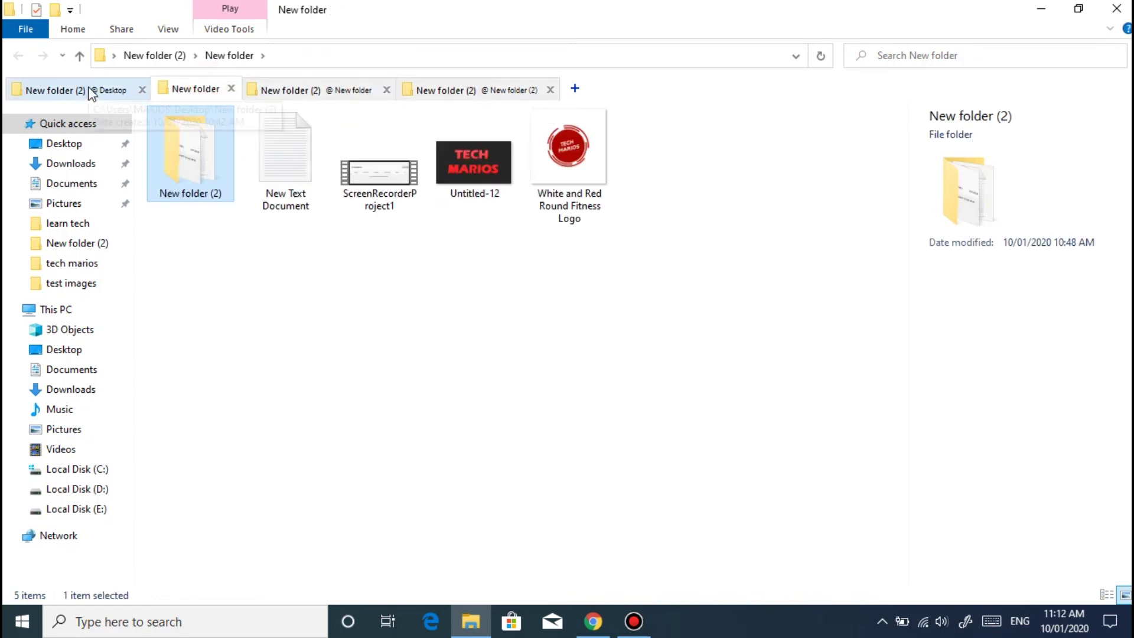
left_click(91, 90)
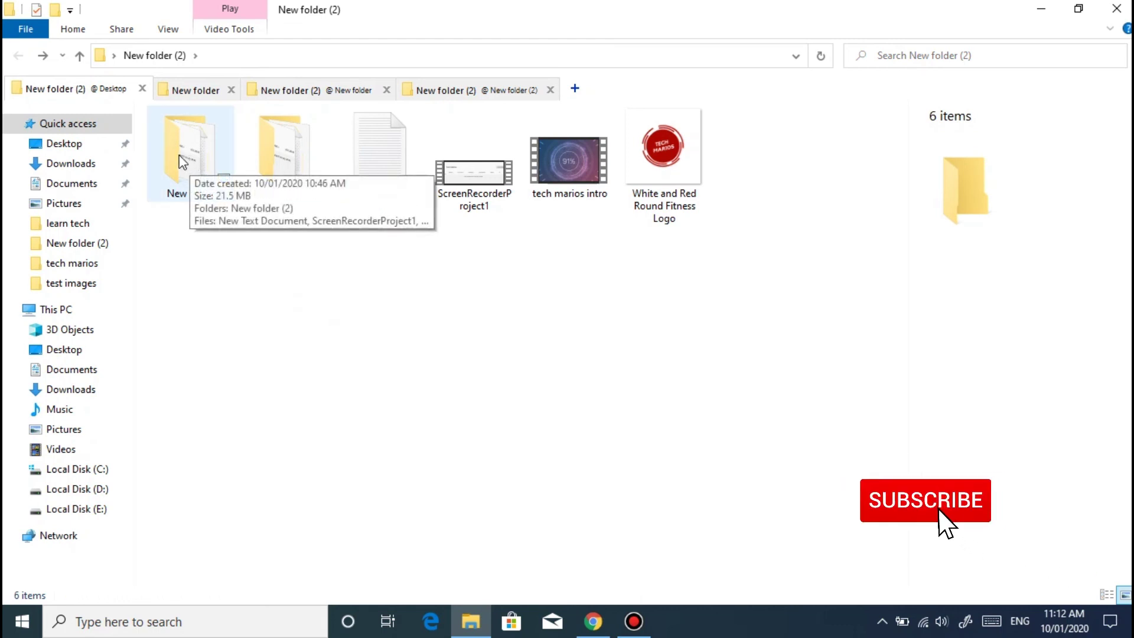
- Close the three other tabs, keeping only the New folder (2) @ Desktop tab open
left_click(231, 90)
left_click(297, 90)
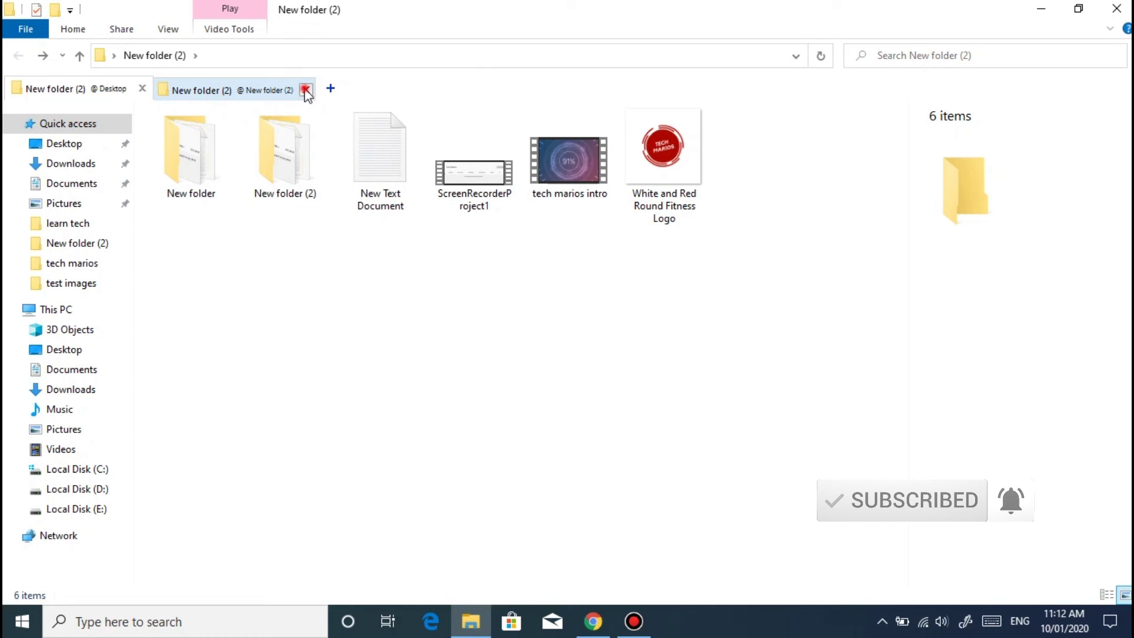
left_click(305, 89)
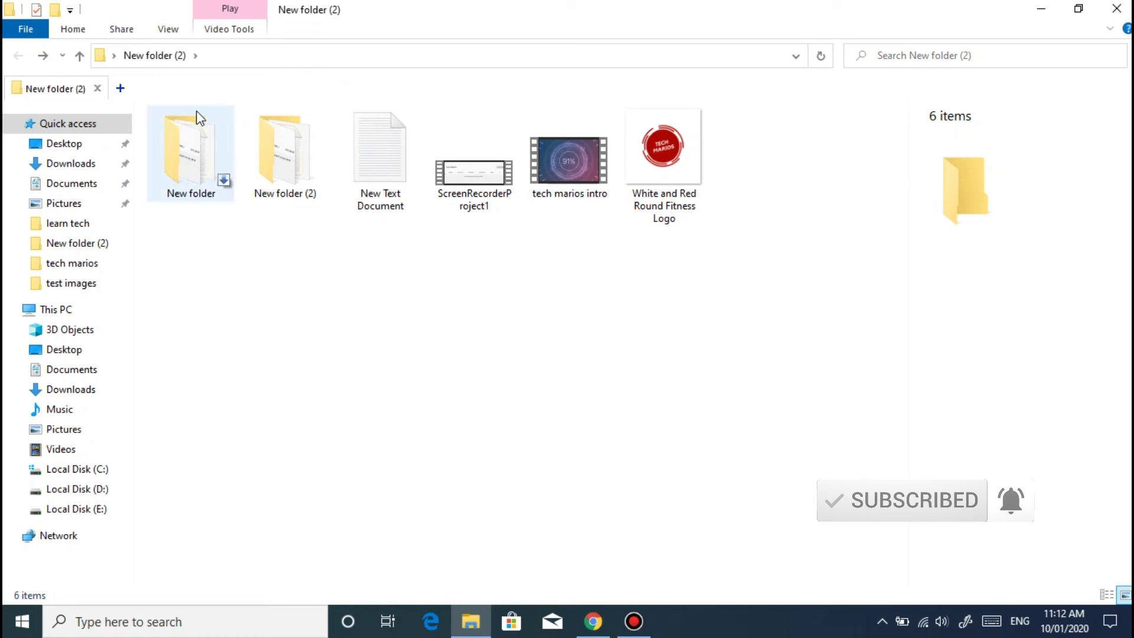
- Look over the tab bar's commands and the QTTabBar Options dialog, and accept the options without editing them
right_click(121, 89)
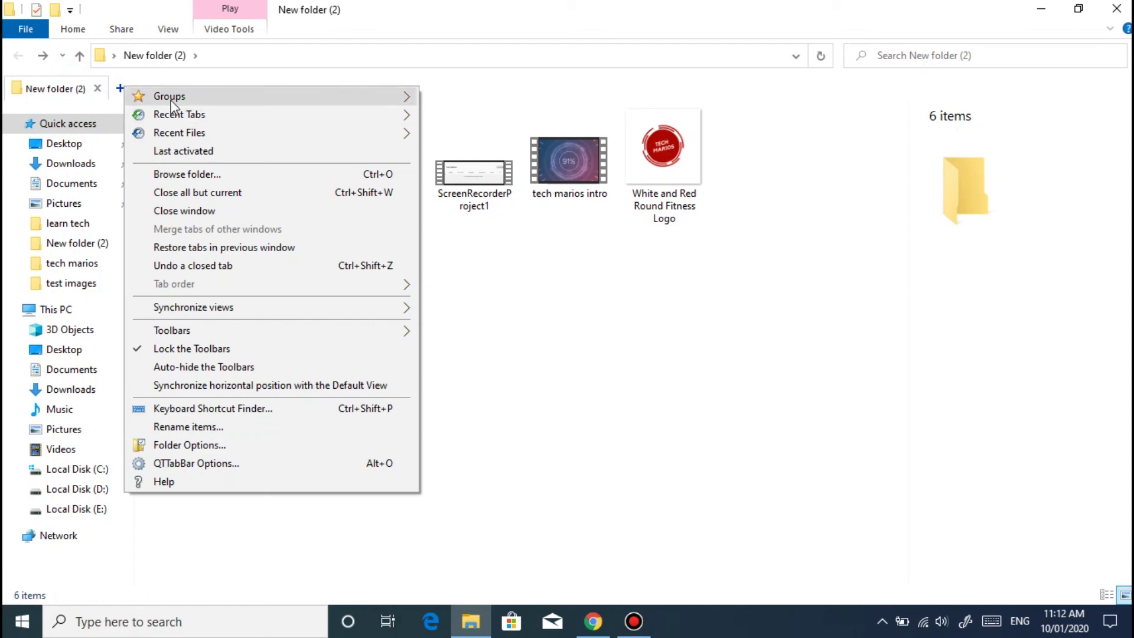
mouse_move(218, 122)
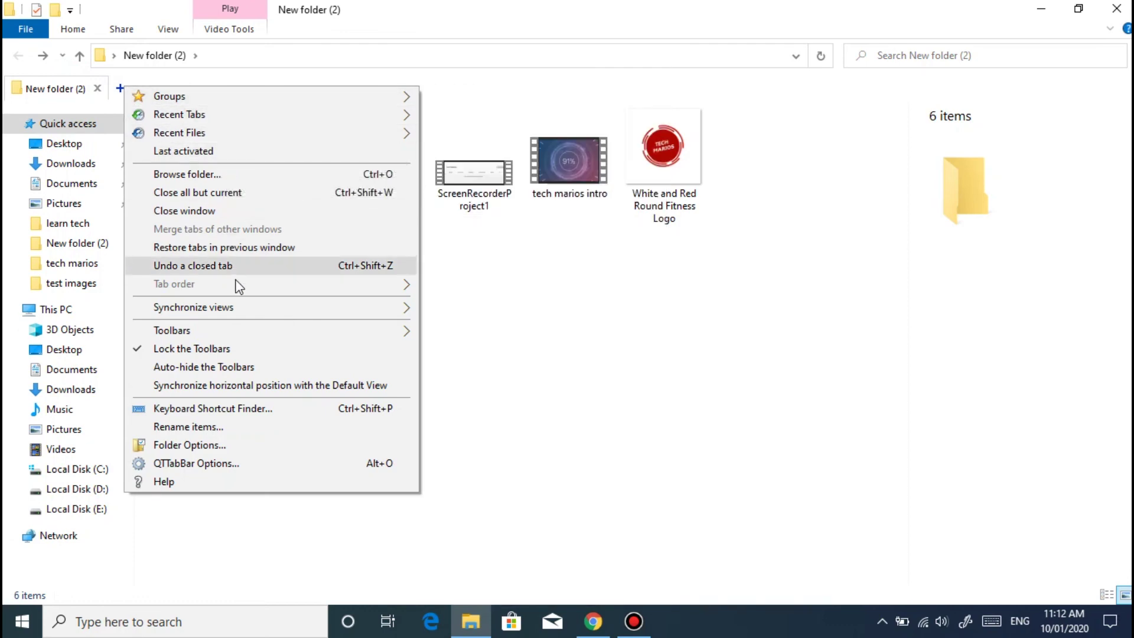
left_click(225, 465)
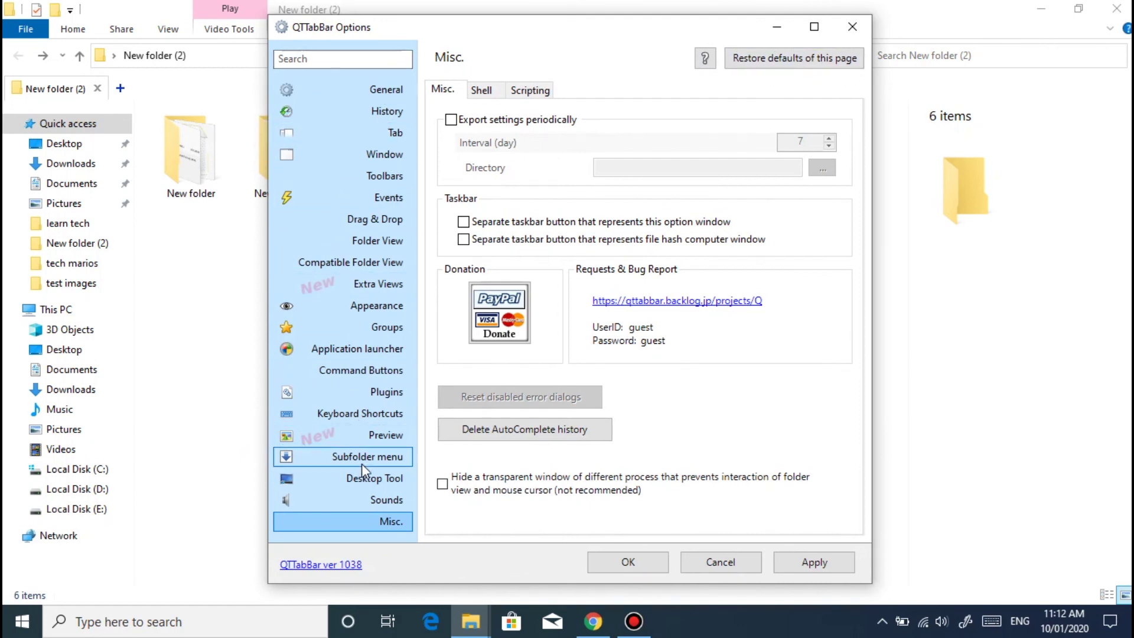
left_click(642, 566)
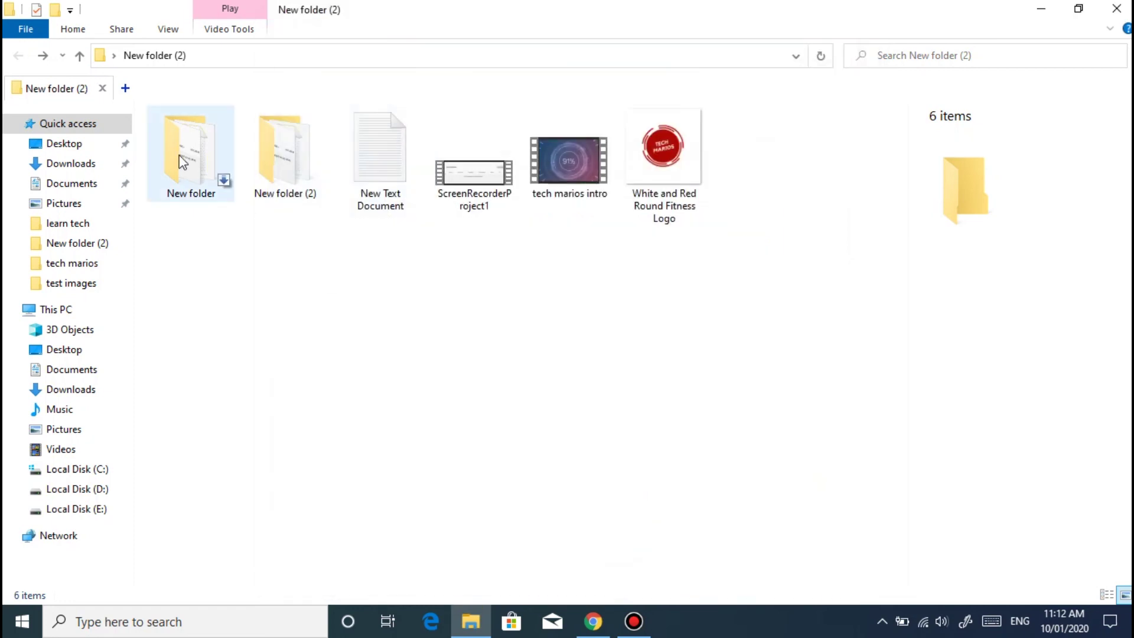